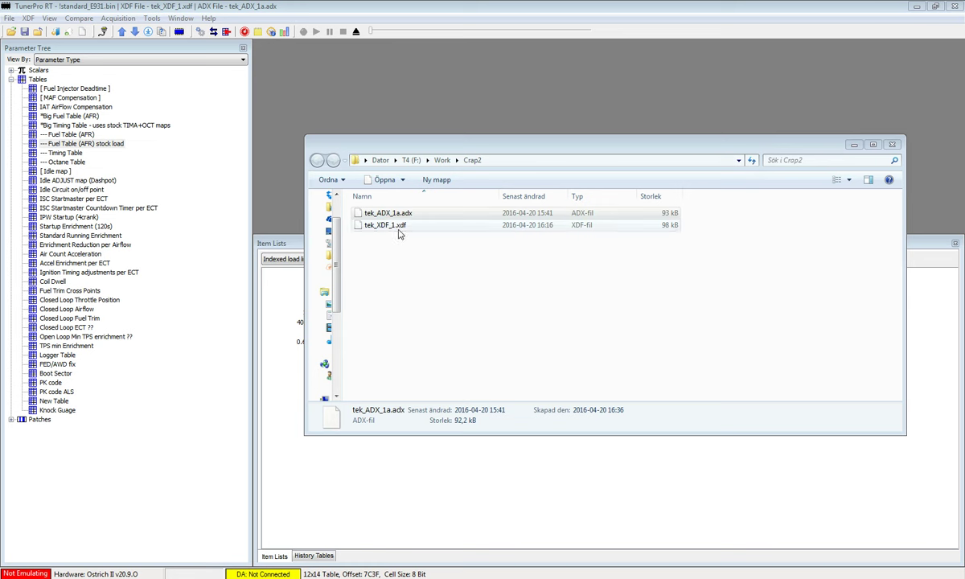
Drag tek_XDF_1.xdf from the Crap2 folder into TunerPro RT to reload the definition.
drag(390, 228, 203, 268)
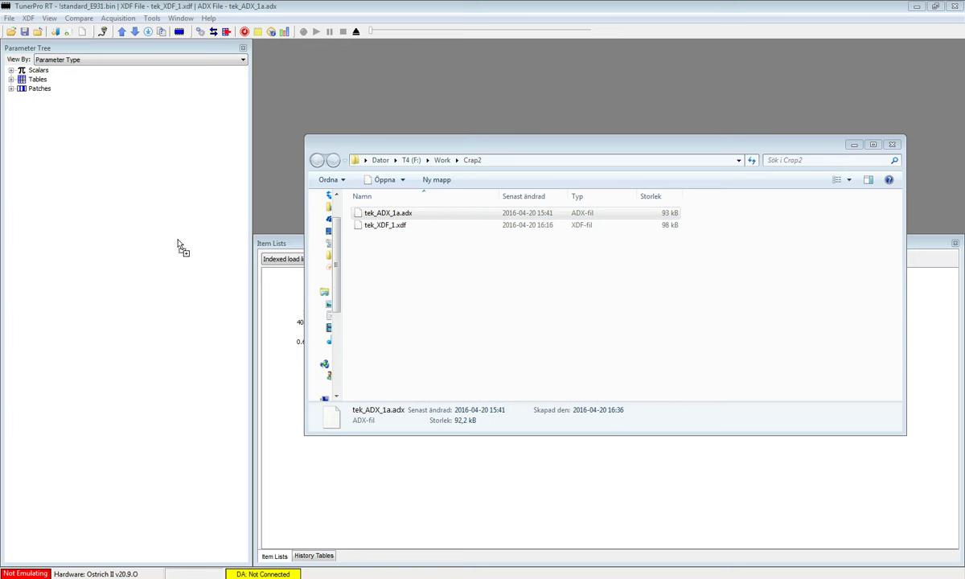
Close the file browser and open the Fuel Table (AFR) stock load grid from Tables.
click(854, 145)
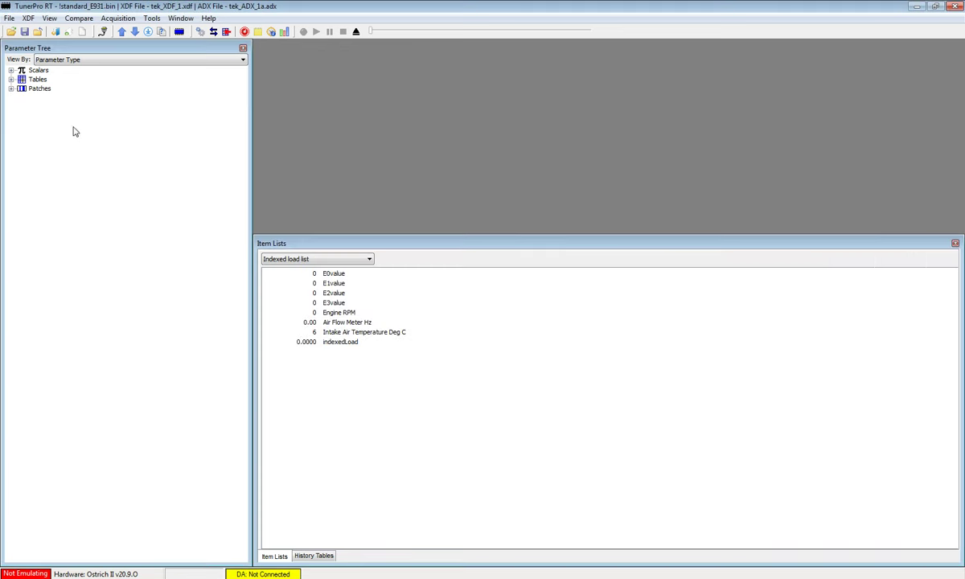
click(12, 79)
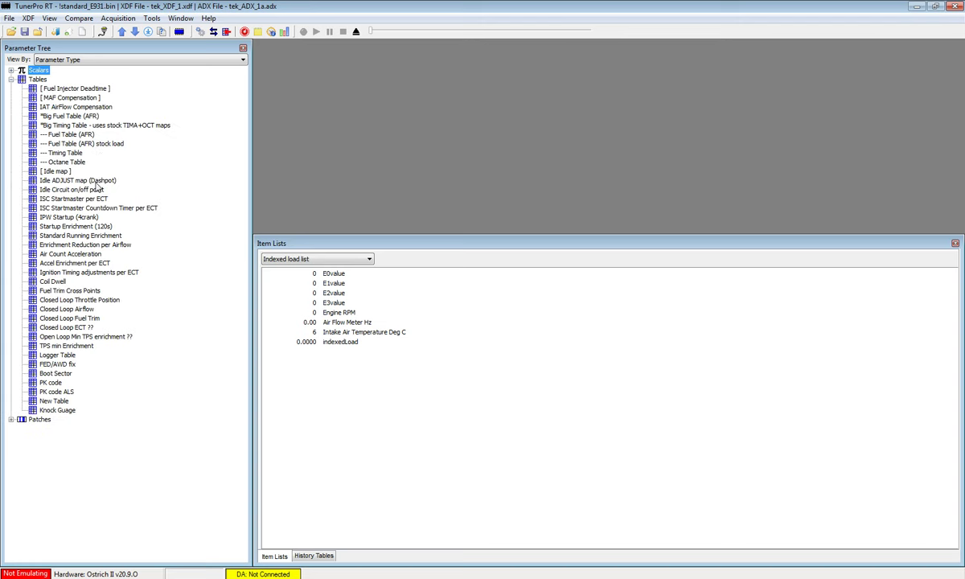
click(100, 146)
double_click(99, 145)
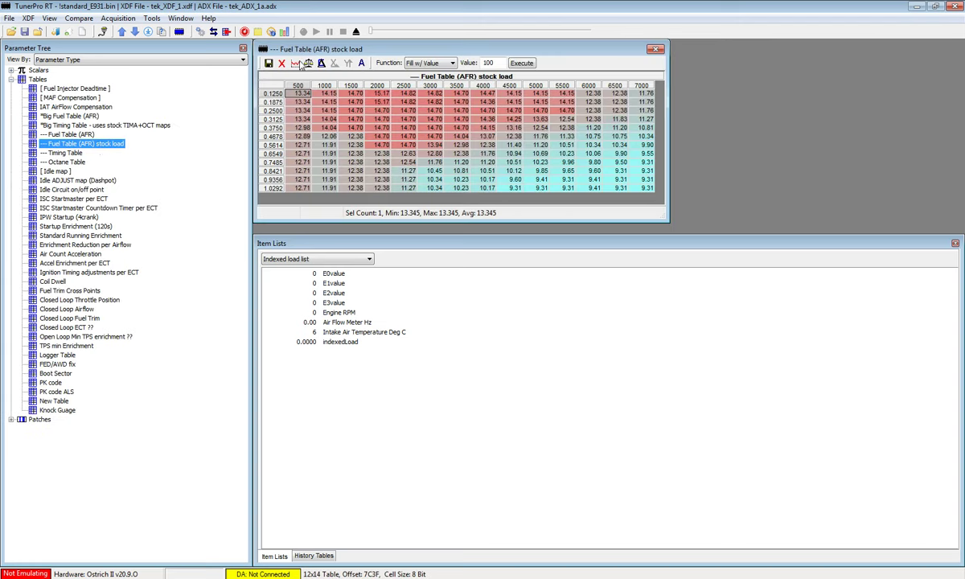
Connect live logging with tracing on in the fuel table, then disconnect and close it.
click(226, 32)
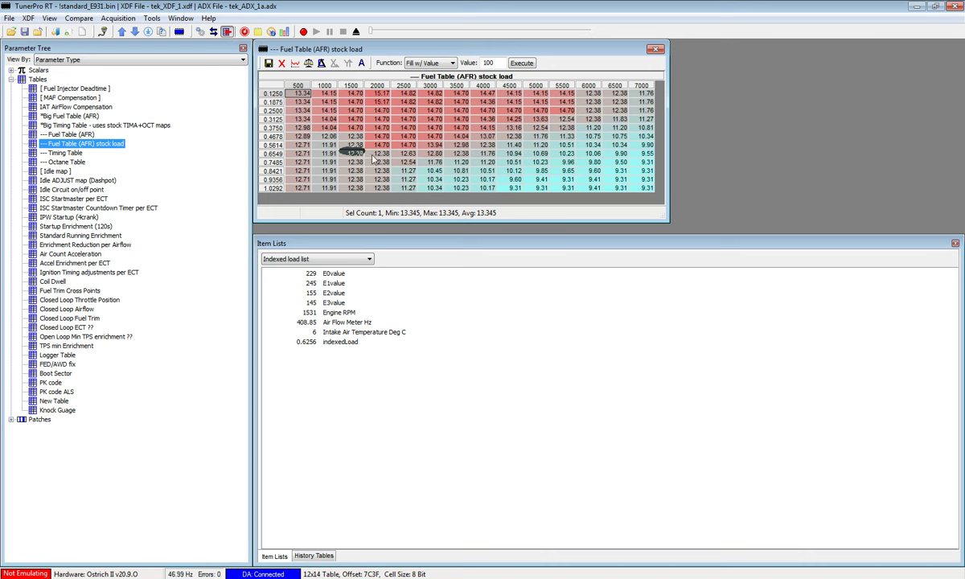
click(361, 63)
click(201, 31)
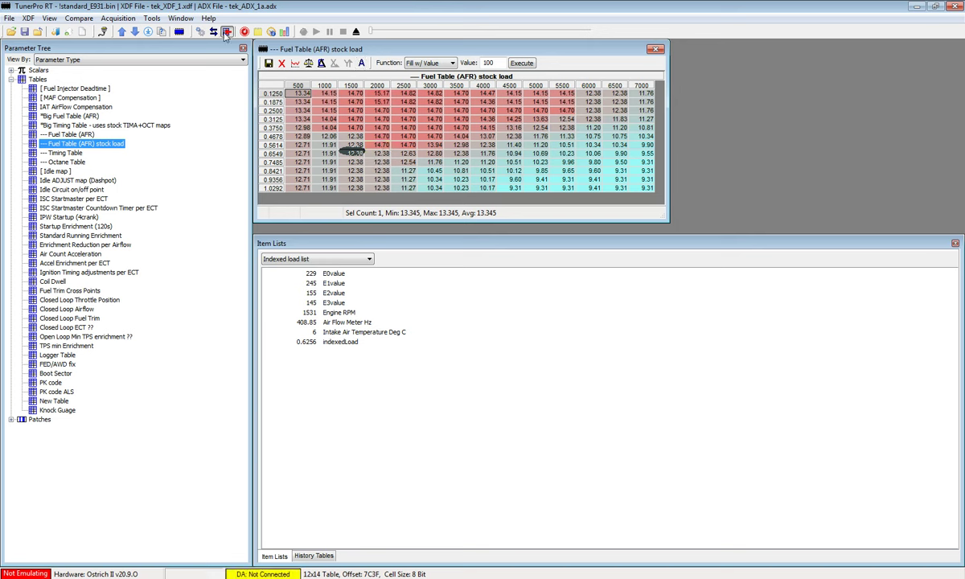
click(656, 49)
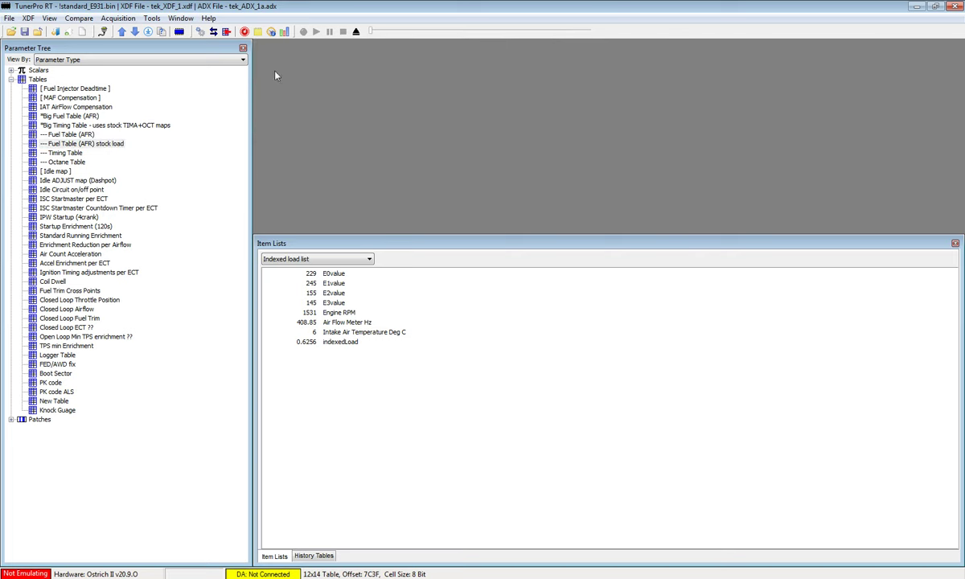
Open the ADX Editor and add a new item under History Tables.
click(199, 32)
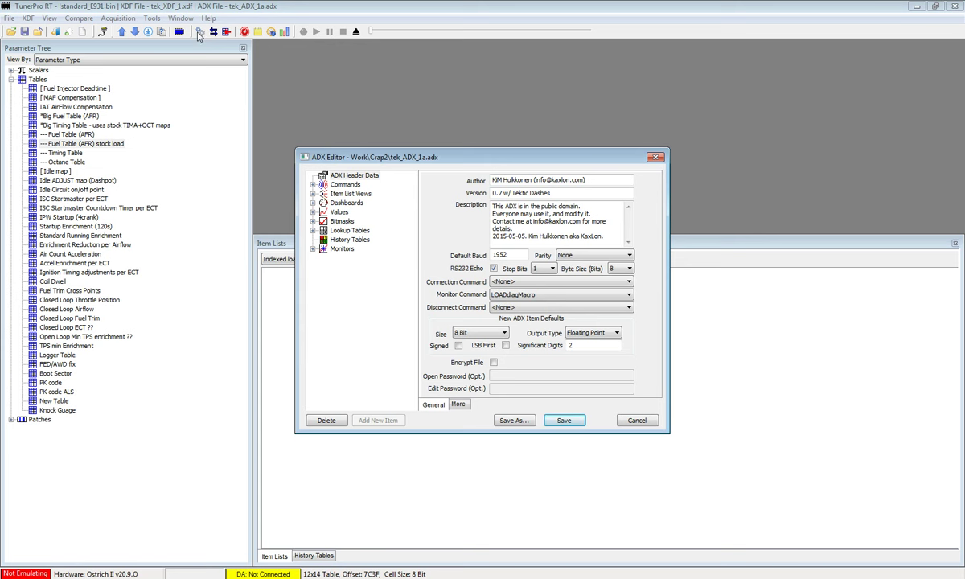
click(331, 238)
click(378, 420)
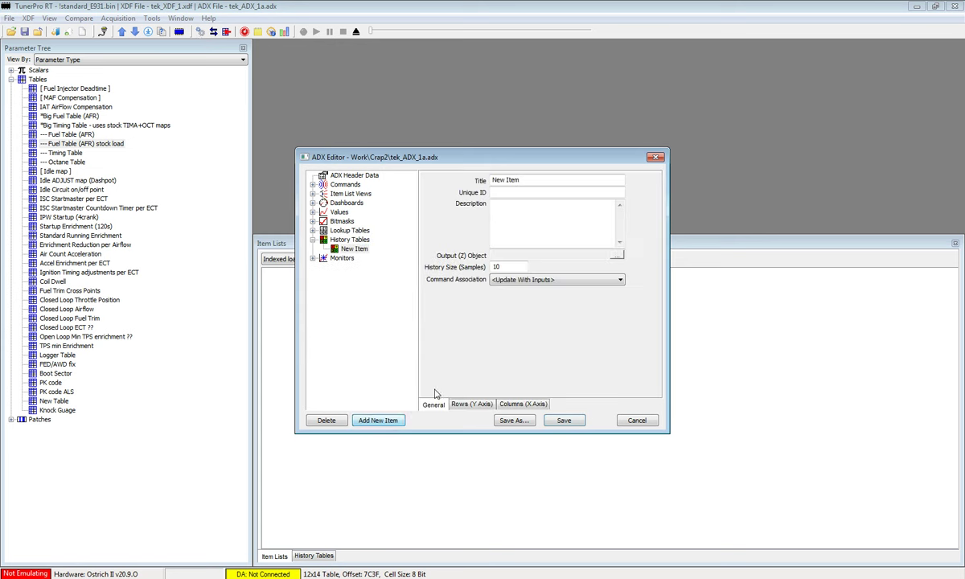
Title the new history table 'AFR history' and copy that title into its Unique ID.
text(AFR history)
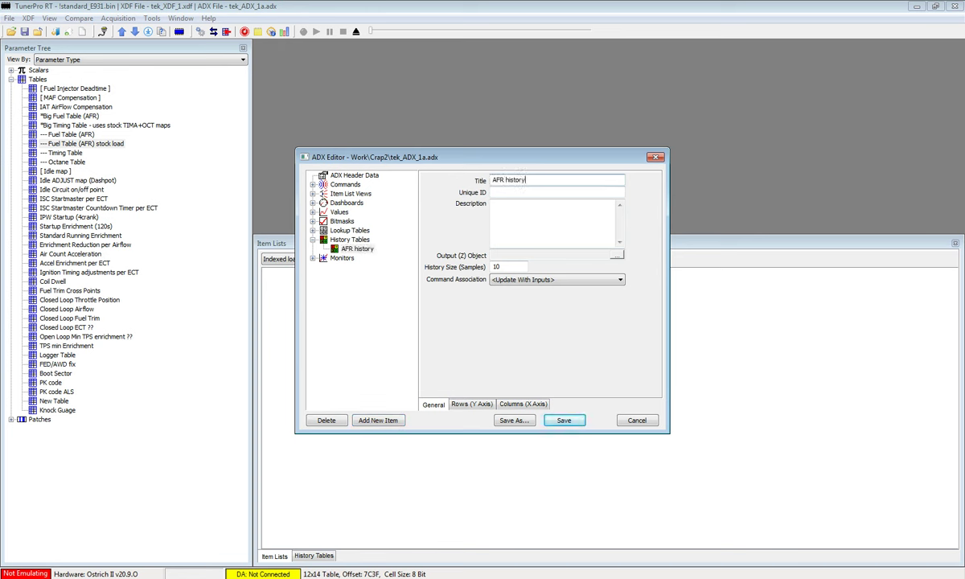
key(ctrl+a)
key(ctrl+c)
key(Tab)
key(ctrl+v)
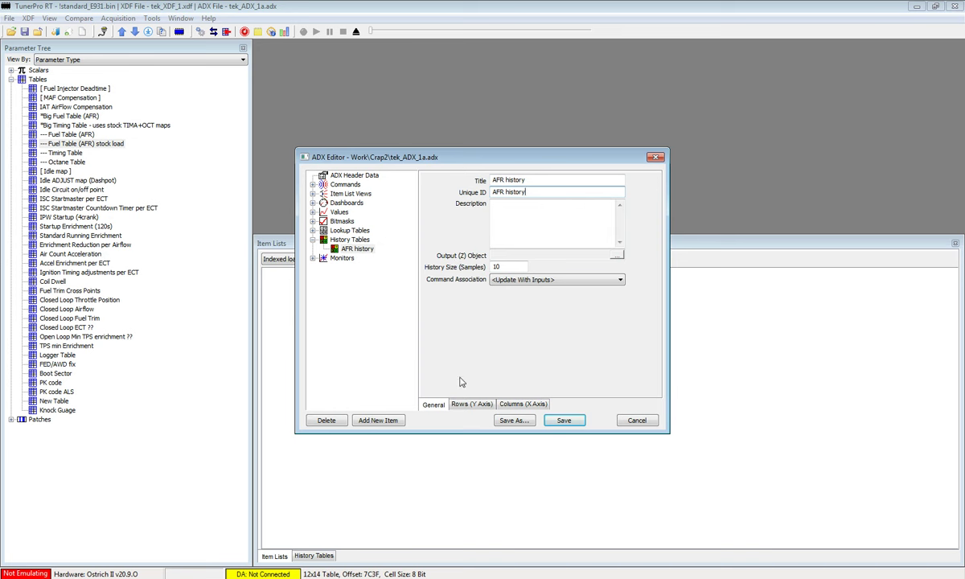
Give the AFR history table 12 rows driven by indexedLoad.
click(477, 406)
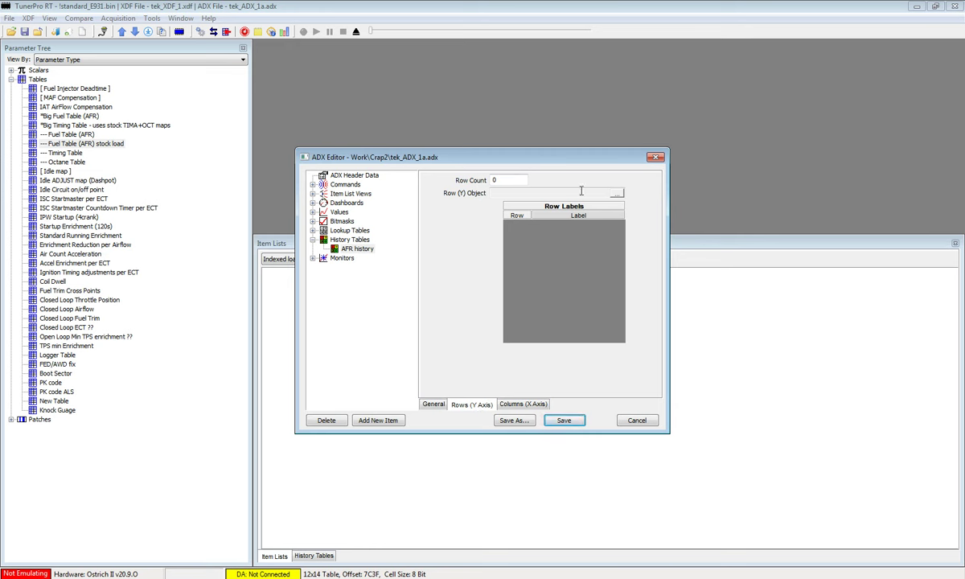
key(BackSpace)
text(12)
click(616, 193)
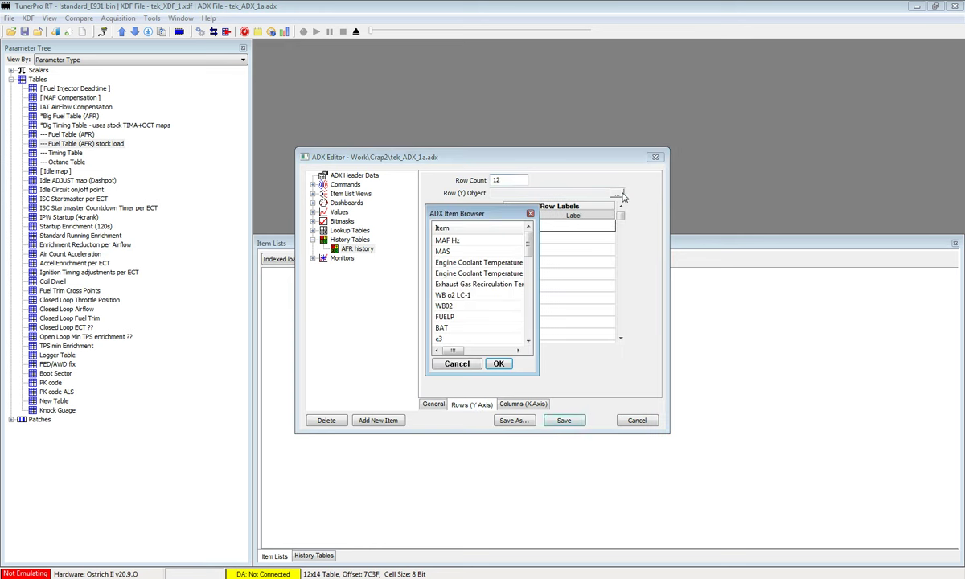
drag(527, 246, 528, 321)
click(469, 340)
click(498, 364)
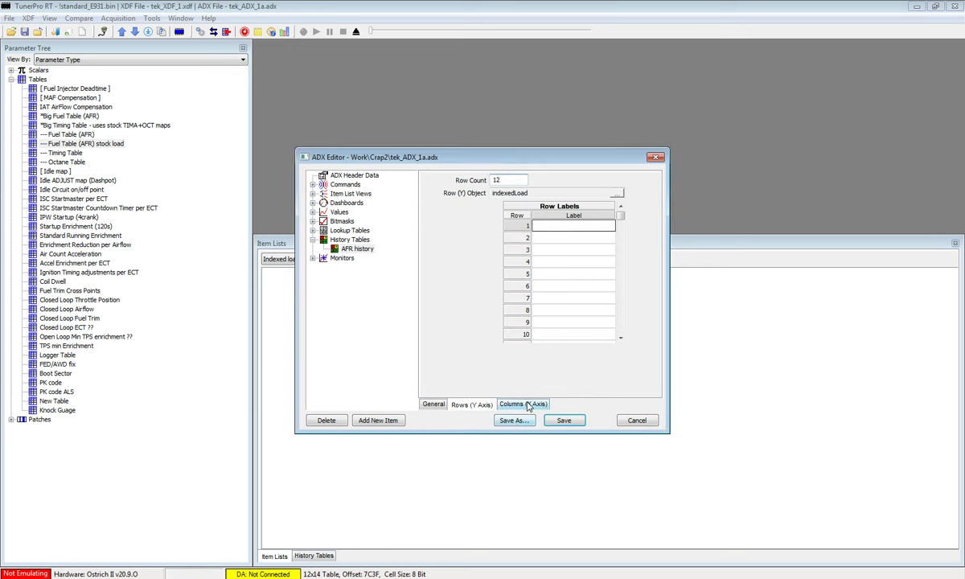
Give the AFR history table 14 columns driven by Engine RPM.
click(522, 405)
click(503, 181)
key(BackSpace)
text(14)
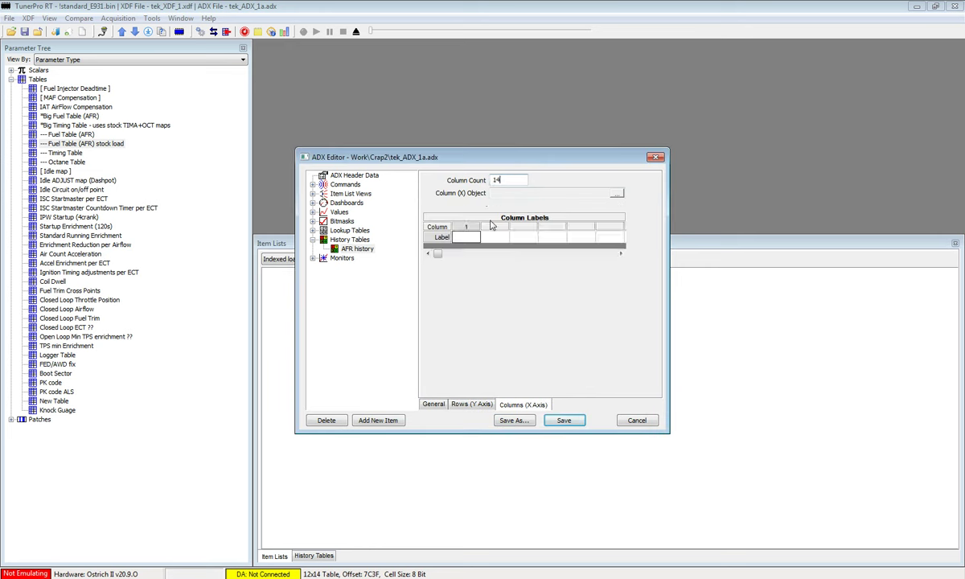
click(616, 194)
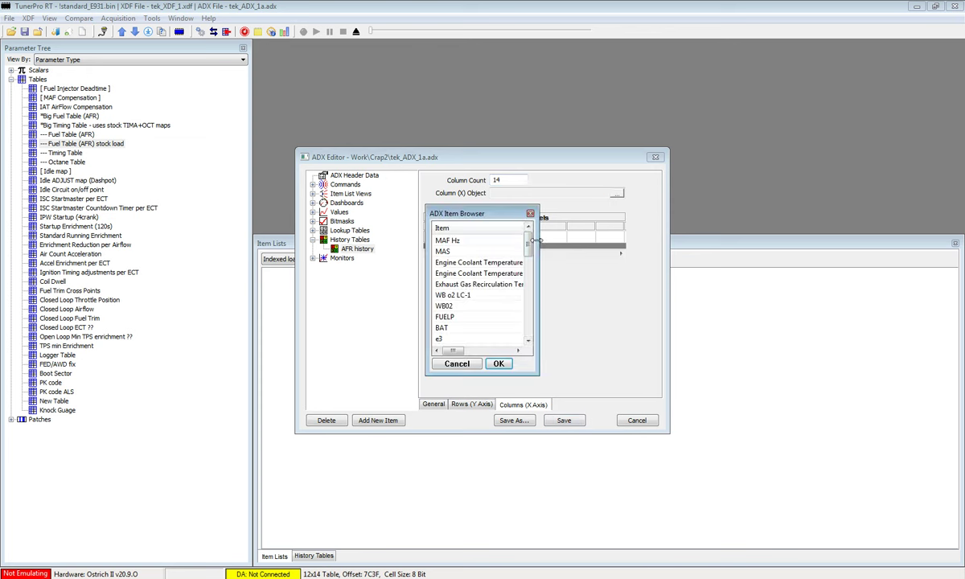
drag(528, 241, 531, 290)
click(466, 307)
click(498, 363)
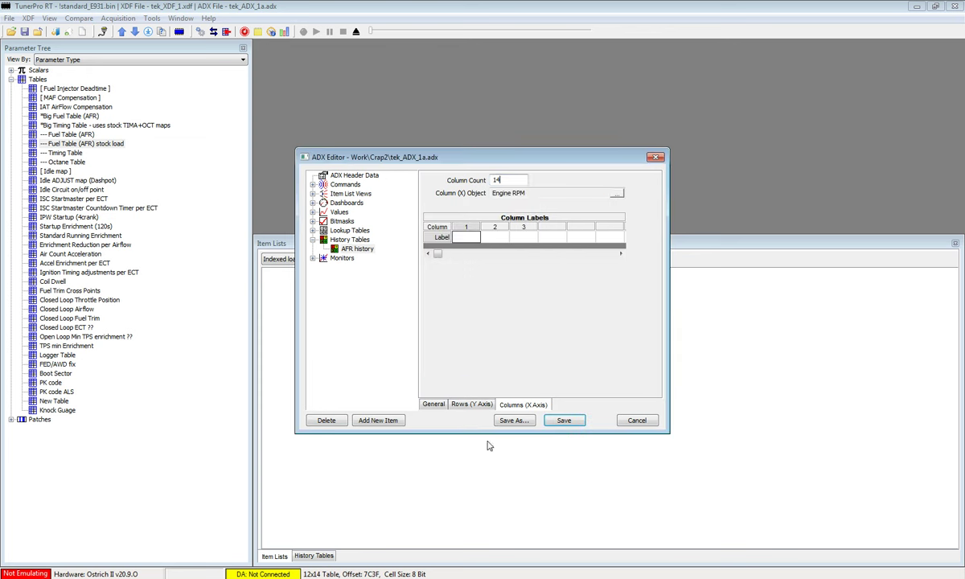
click(473, 403)
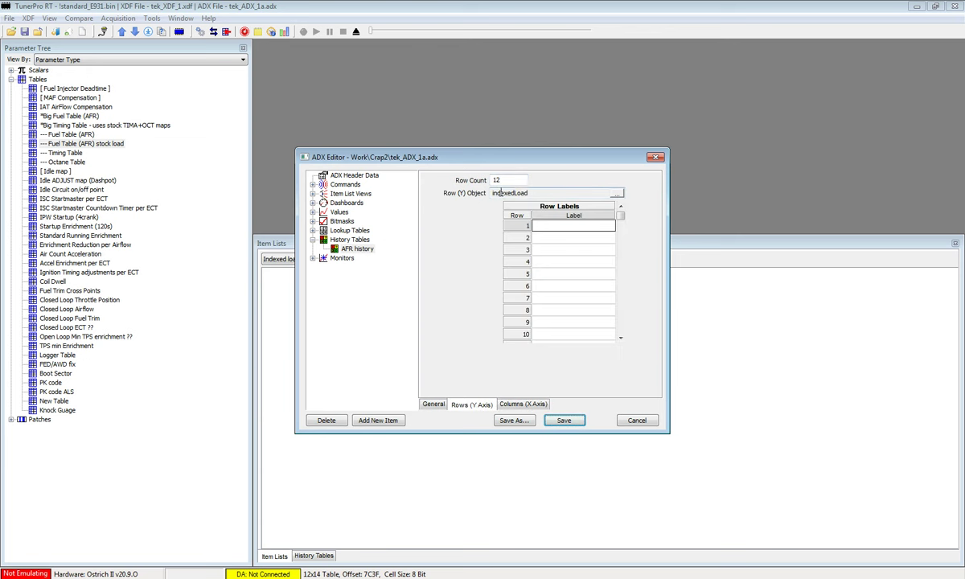
click(432, 403)
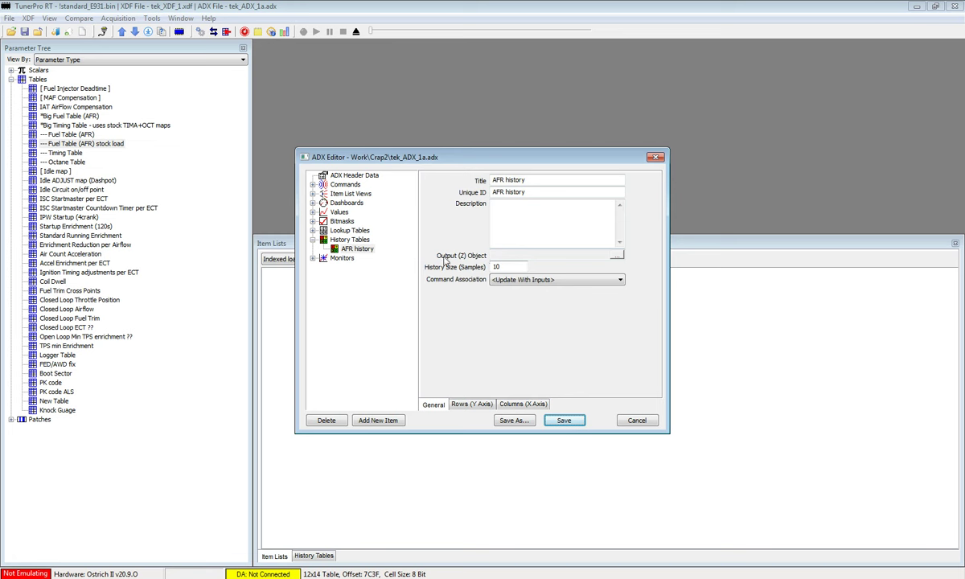
Add a new value item titled 'LC-1' with Unique ID 'LC-1'.
click(313, 213)
scroll(365, 351, down, 8)
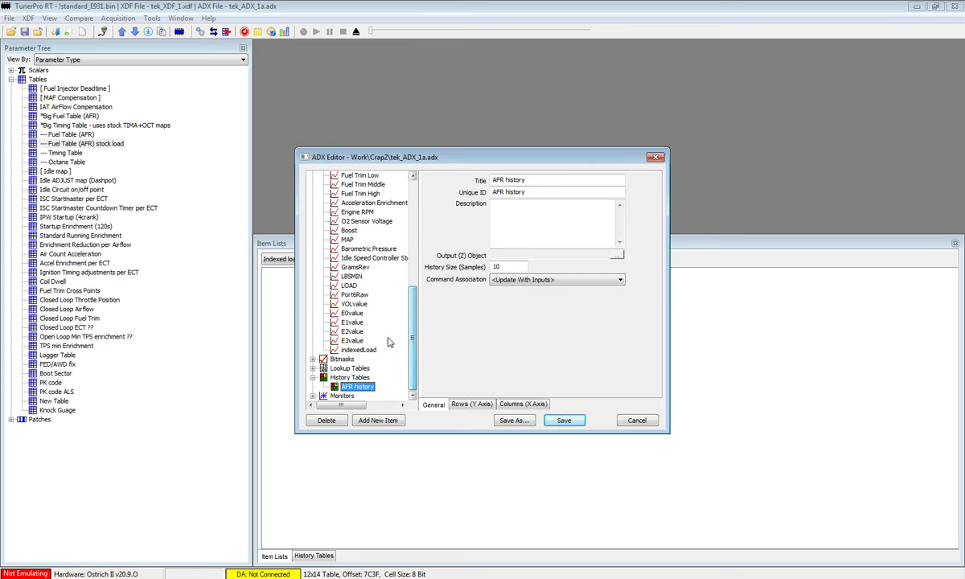
click(359, 349)
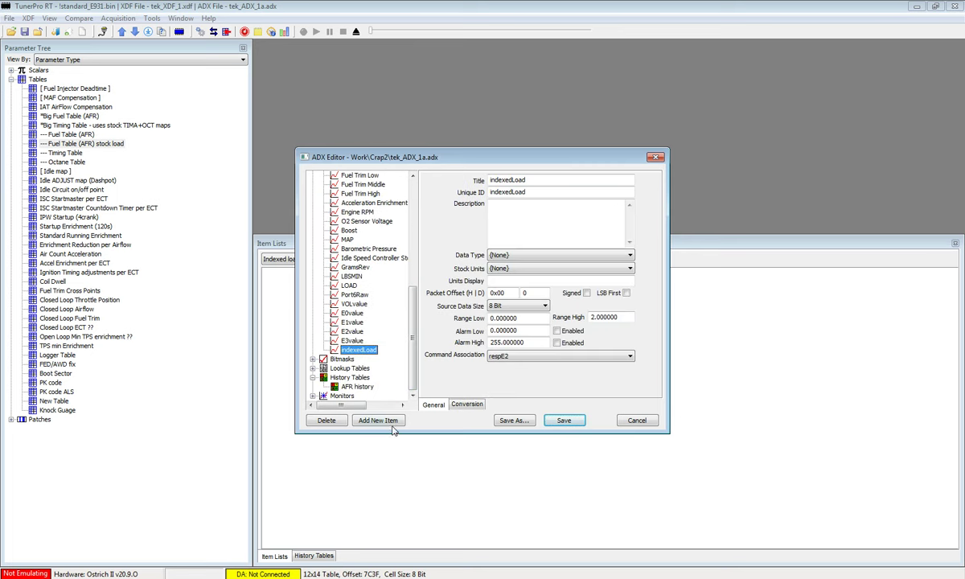
click(393, 424)
drag(539, 180, 454, 198)
text(LC)
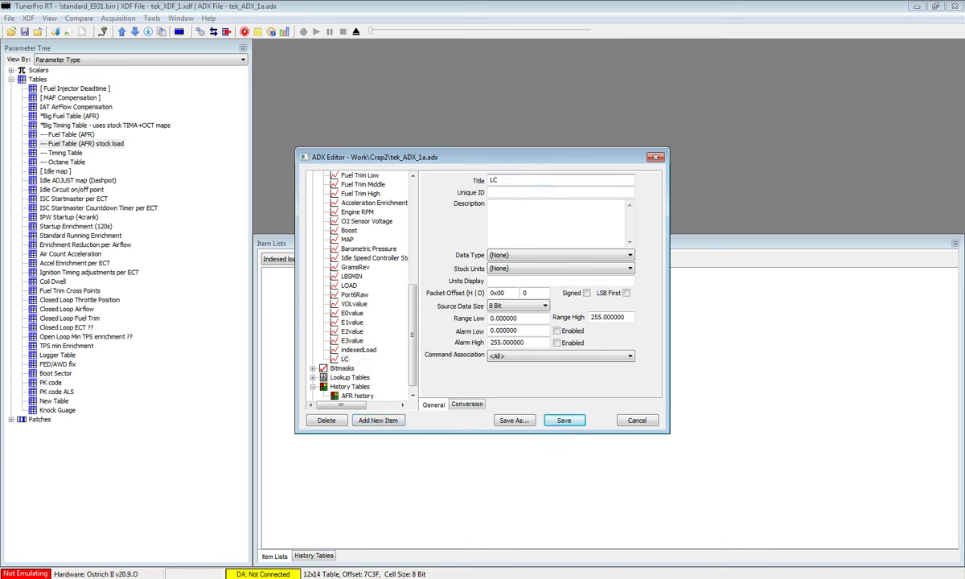
text(-1)
drag(515, 180, 463, 166)
key(ctrl+c)
key(Tab)
key(ctrl+v)
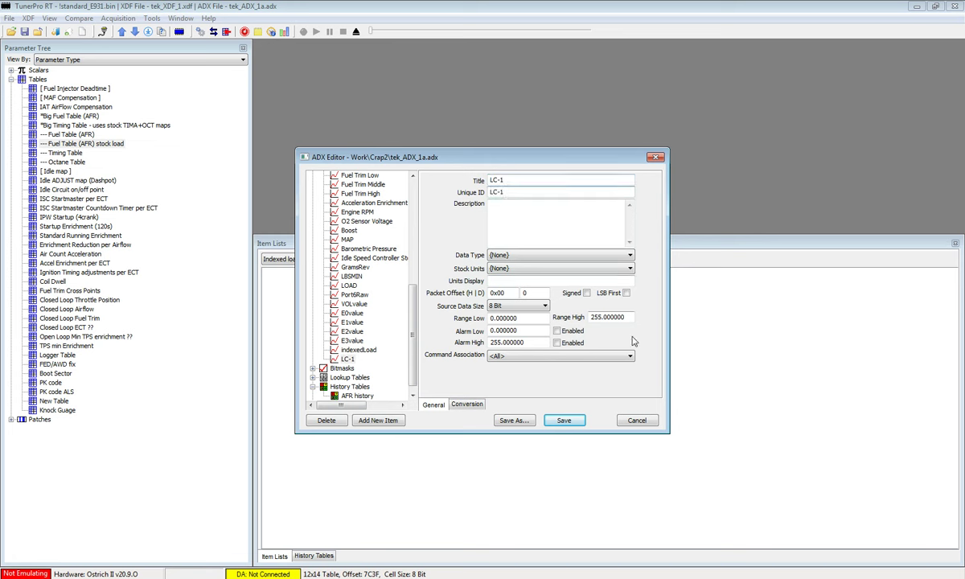
Set LC-1's range from 7 to 23 and associate it with the responsO2 command.
click(529, 321)
drag(528, 321, 485, 325)
text(7)
key(Tab)
text(2)
click(566, 356)
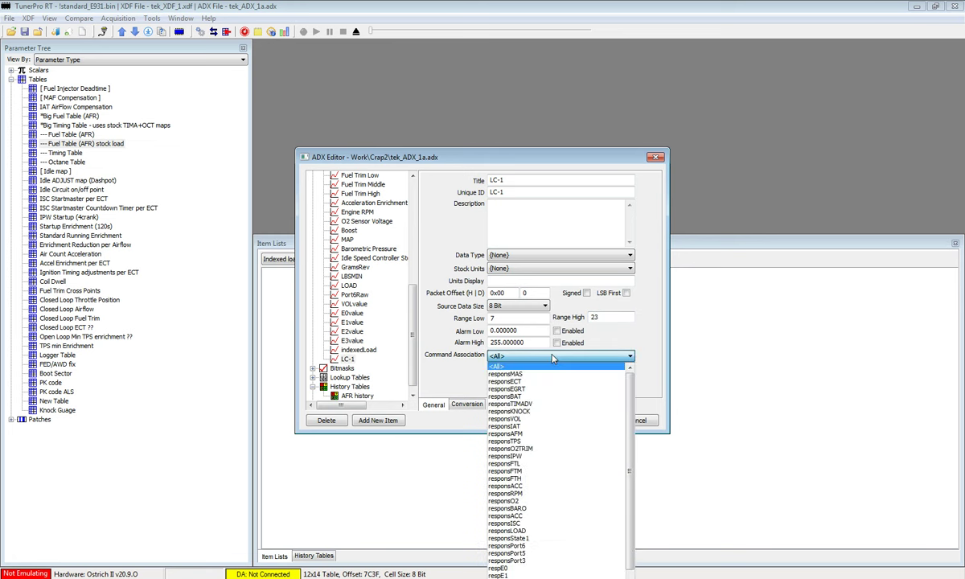
click(517, 501)
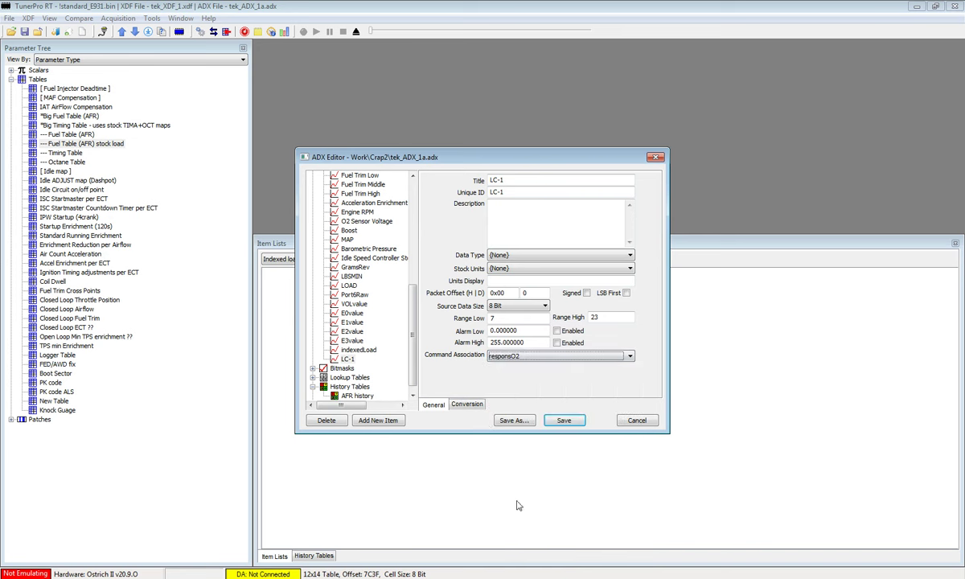
Open LC-1's Conversion Equation editor, which still holds just X.
click(475, 406)
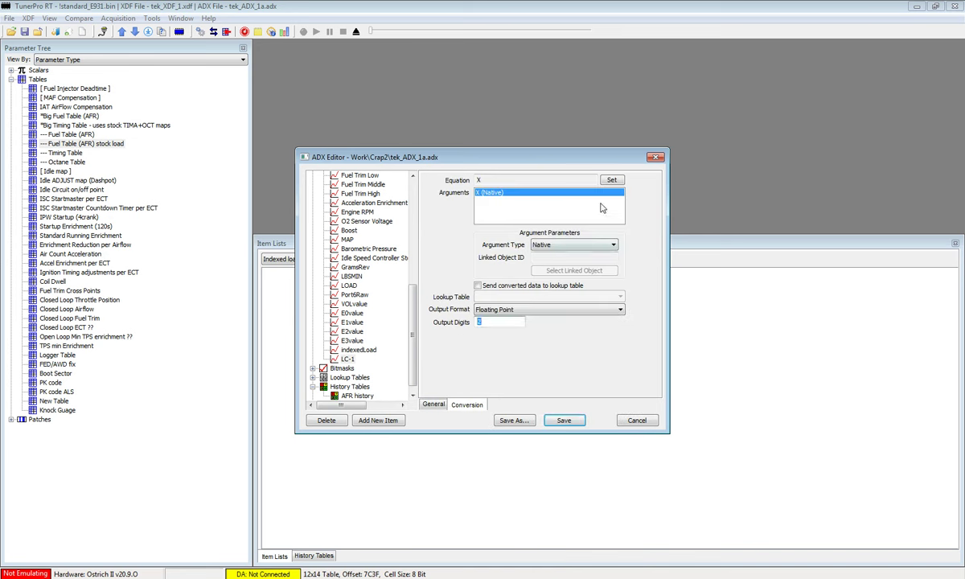
click(611, 180)
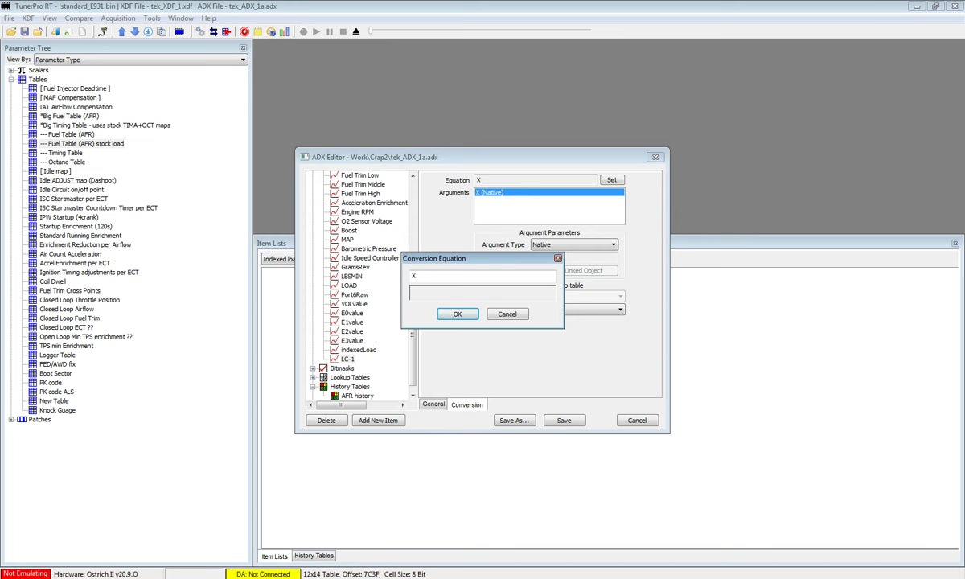
key(alt+Tab)
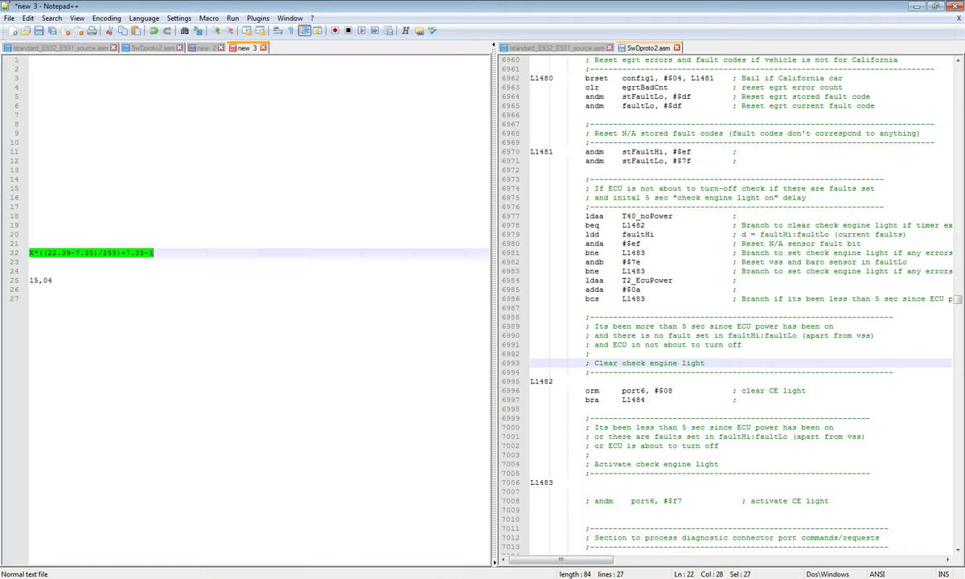
click(106, 297)
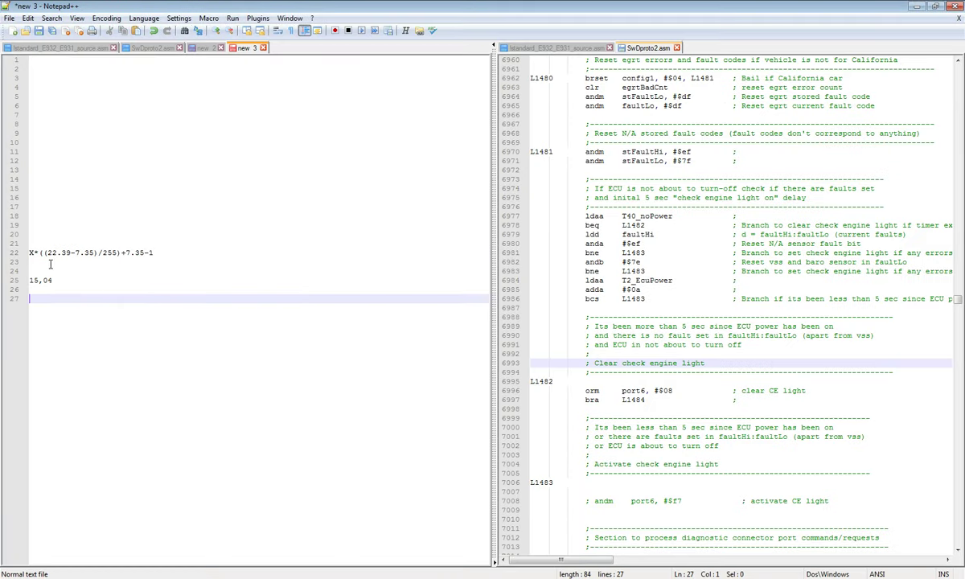
drag(50, 253, 62, 253)
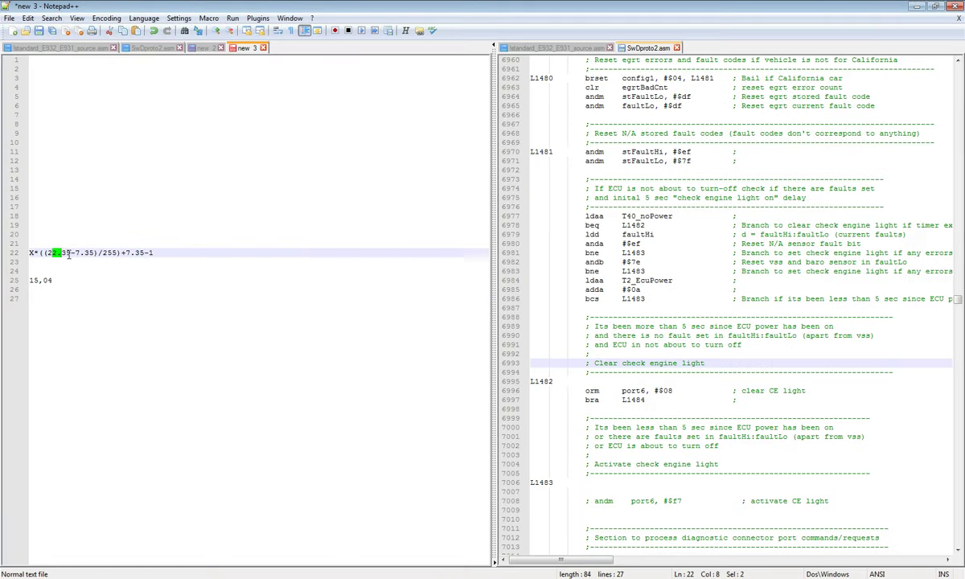
click(74, 253)
drag(30, 280, 53, 281)
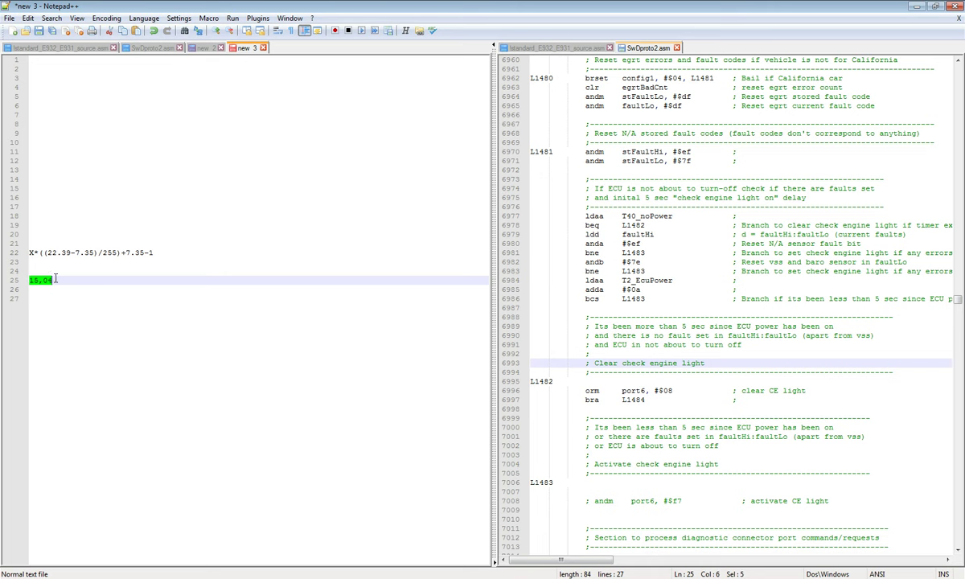
click(88, 313)
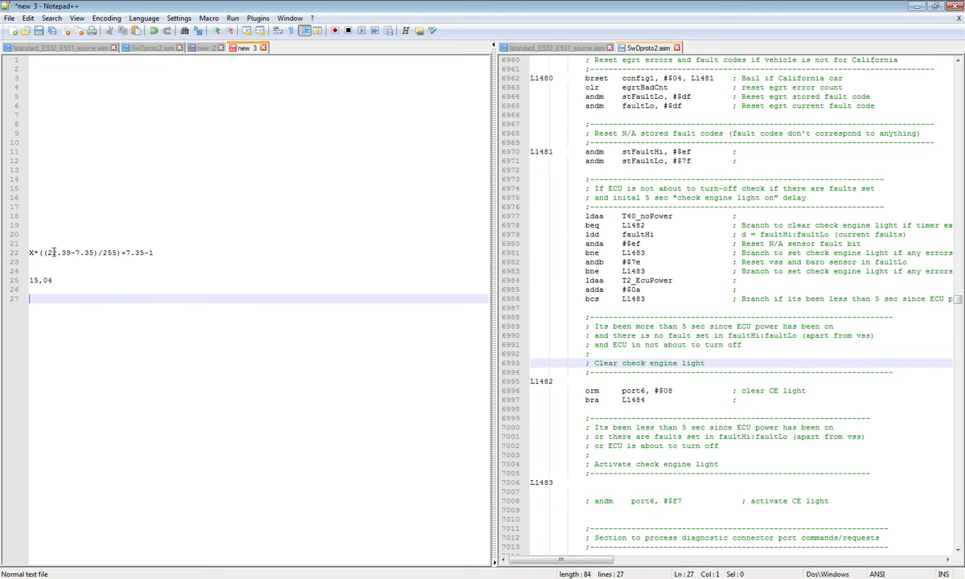
click(54, 252)
click(85, 252)
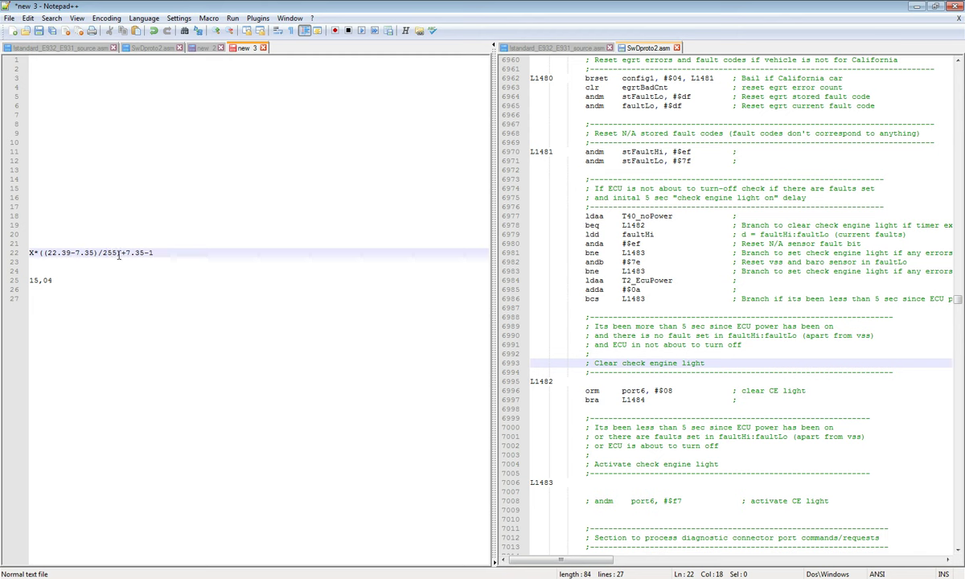
drag(36, 253, 30, 254)
drag(152, 253, 147, 252)
drag(25, 256, 156, 255)
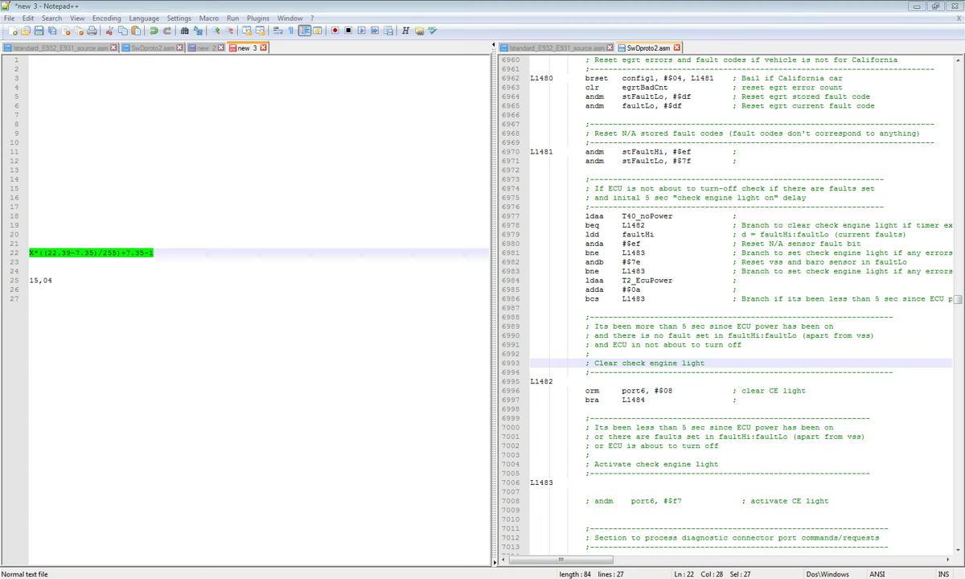
Set LC-1's conversion equation to X*((22.39-7.35)/255)+7.35-1.
key(alt+Tab)
key(ctrl+v)
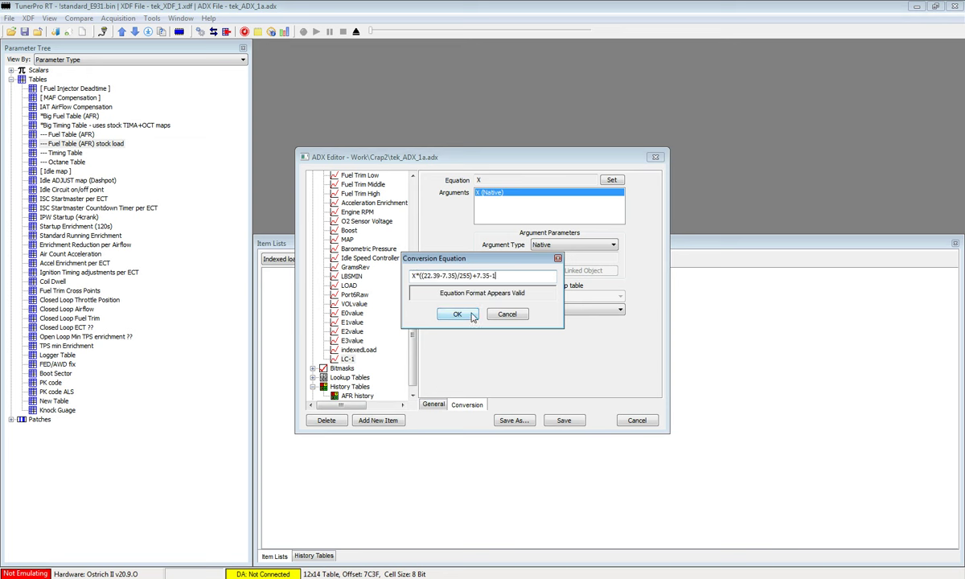
click(473, 315)
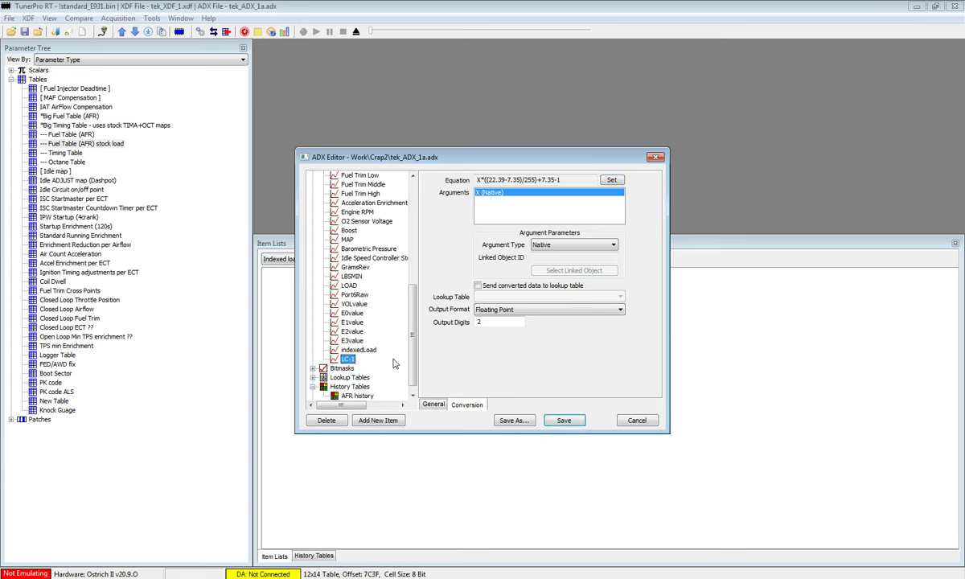
Set the AFR history table's Output (Z) Object to LC-1.
drag(415, 360, 415, 251)
click(313, 210)
click(346, 249)
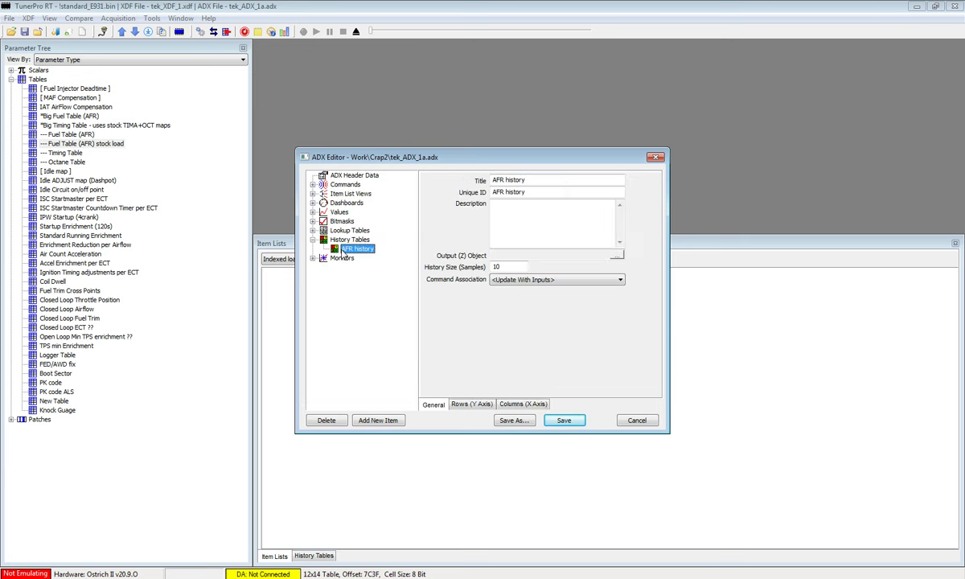
click(616, 256)
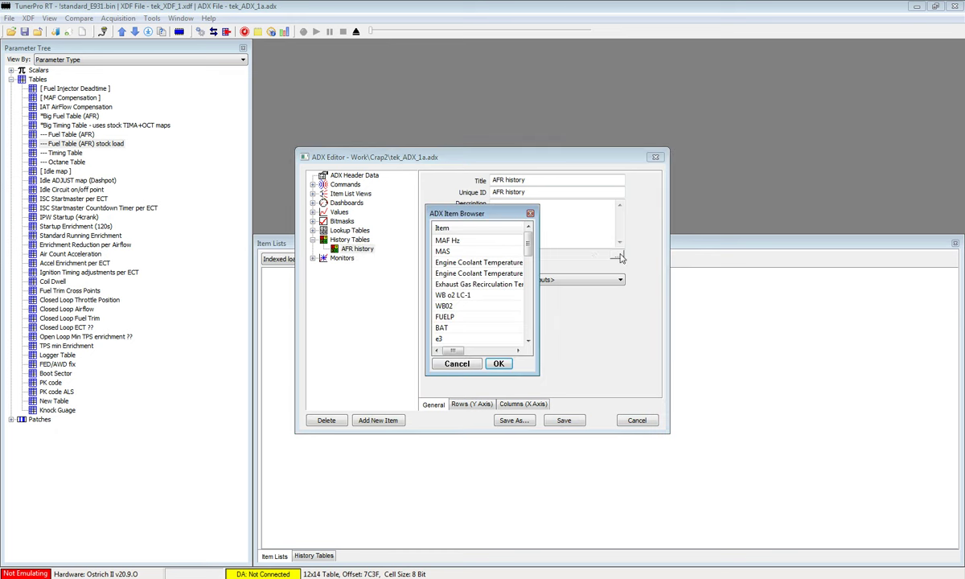
drag(528, 238, 529, 323)
click(466, 337)
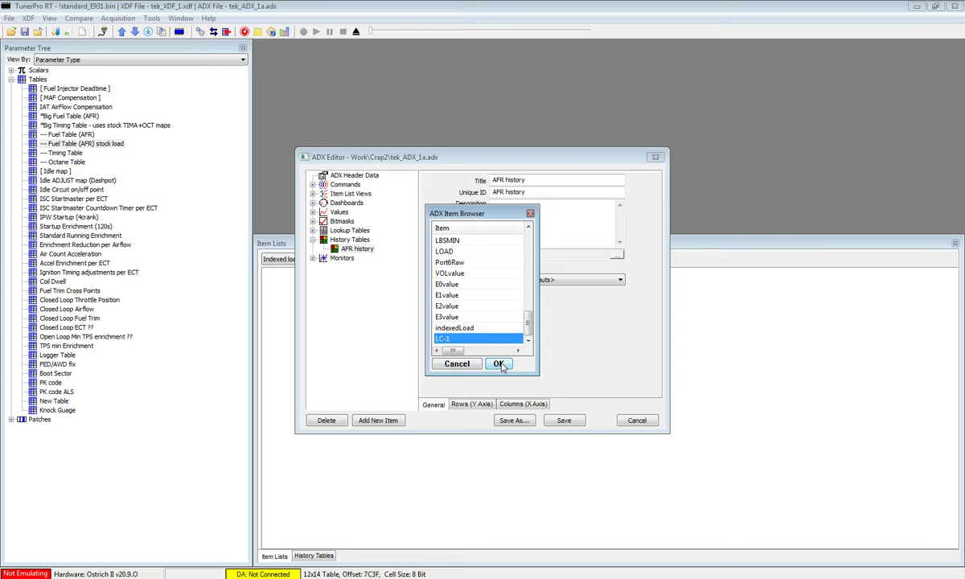
click(498, 363)
Save the ADX file as tek_ADX_1b_LC-1.
click(514, 420)
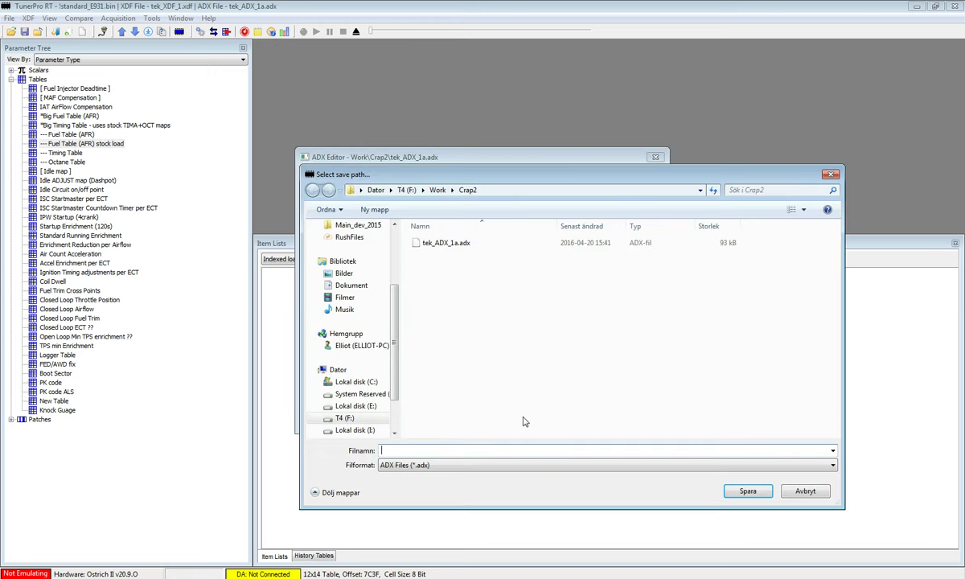
click(450, 243)
click(499, 449)
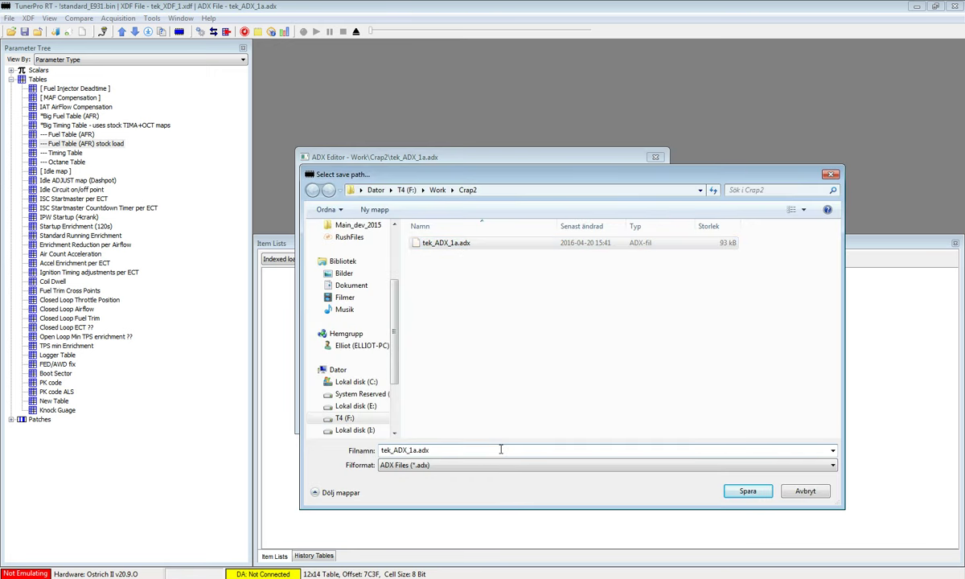
key(BackSpace)
key(BackSpace)
text(b_LC-1)
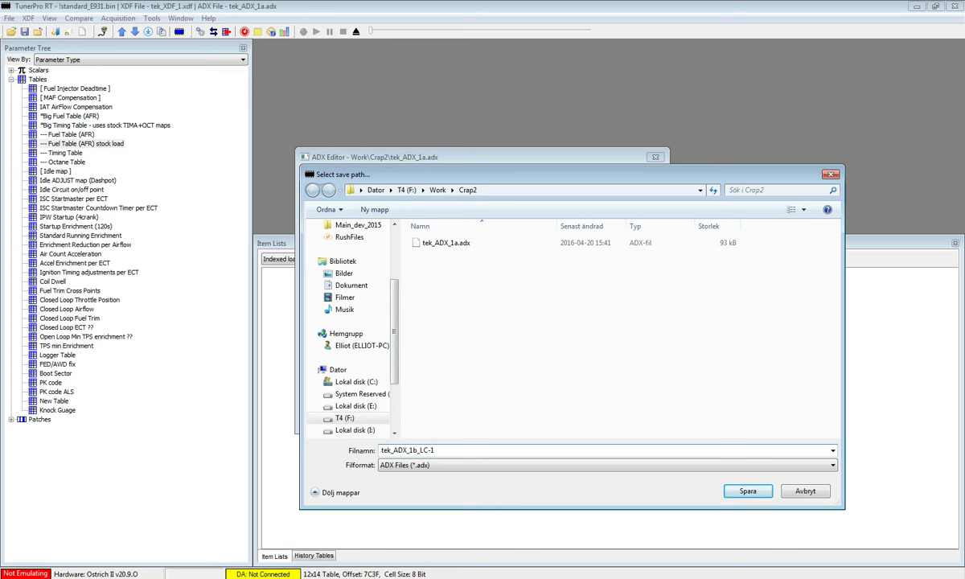
key(Return)
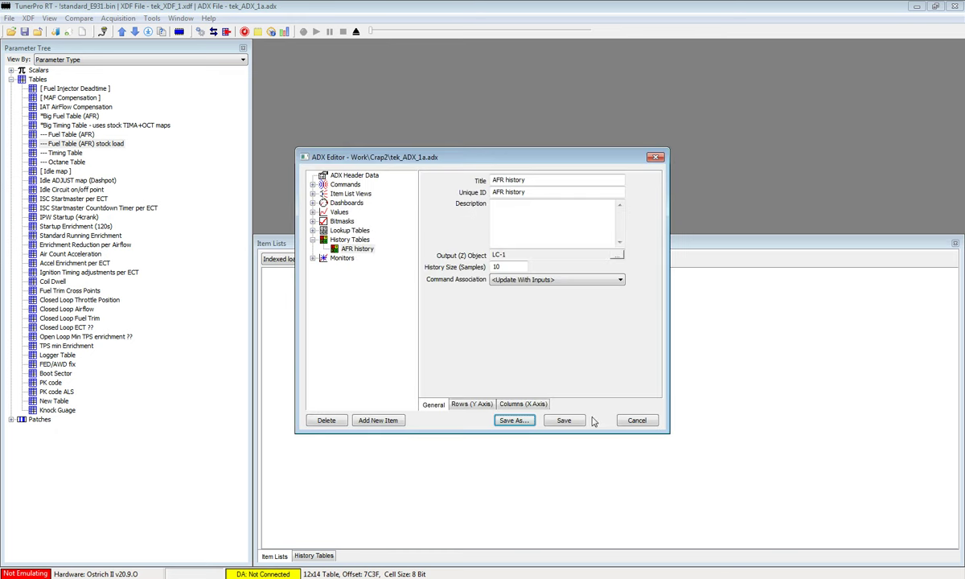
Close the ADX Editor, check the AFR history grid, then close the history and item list panels.
click(564, 420)
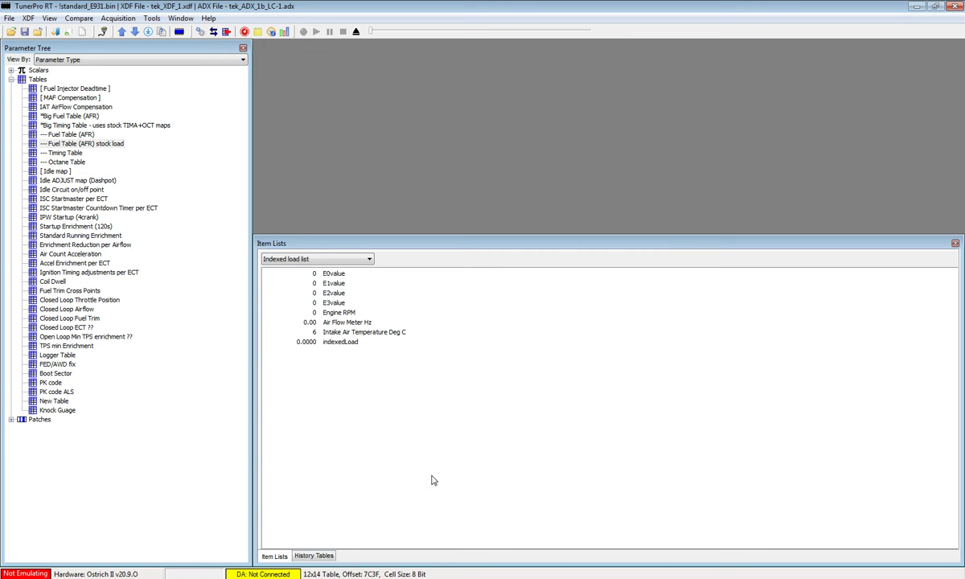
click(271, 32)
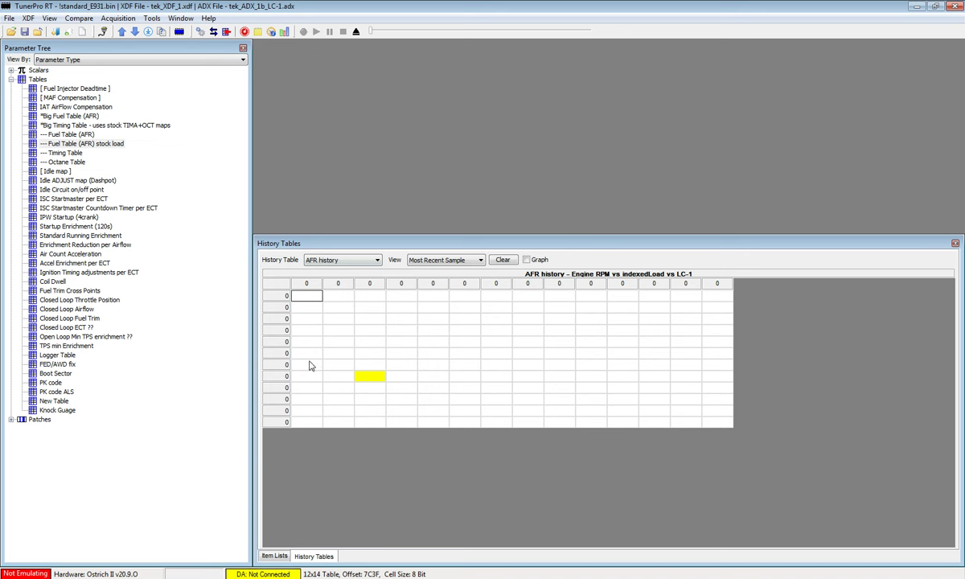
click(954, 243)
click(954, 243)
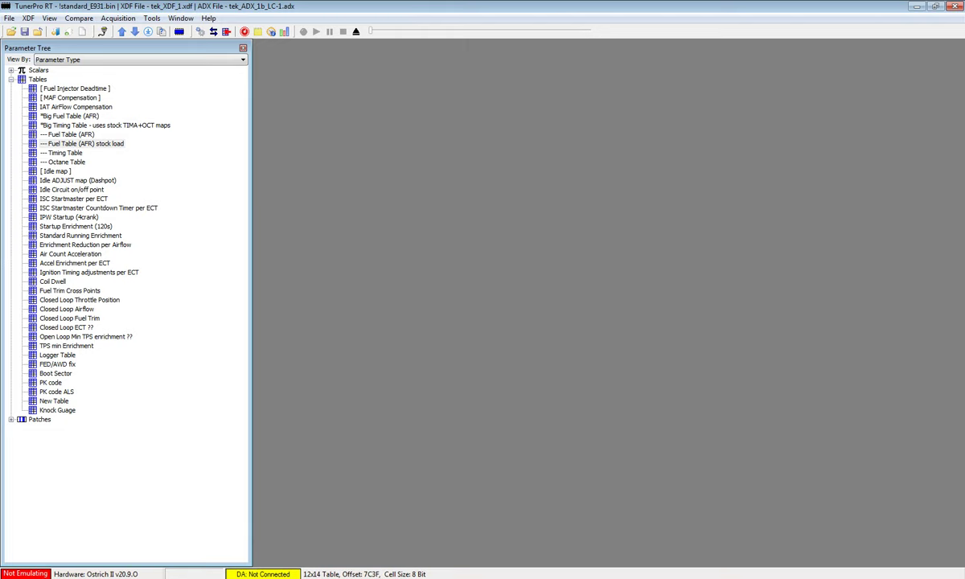
Open tek_ADX_1b_LC-1.adx and tek_XDF_1.xdf from Crap2 side by side in Notepad++.
key(alt+Tab)
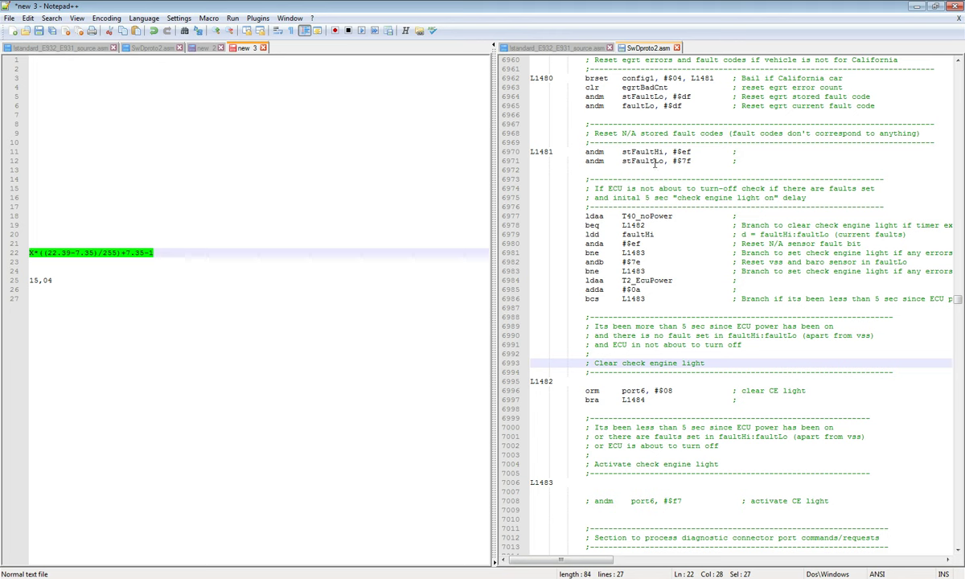
click(58, 578)
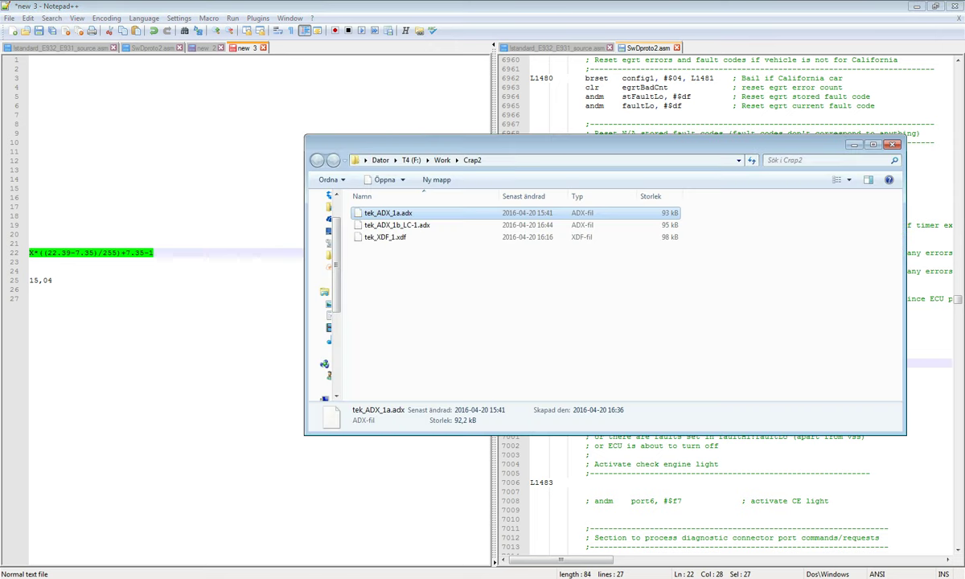
drag(430, 221, 431, 252)
click(417, 229)
drag(384, 225, 246, 258)
key(alt+Tab)
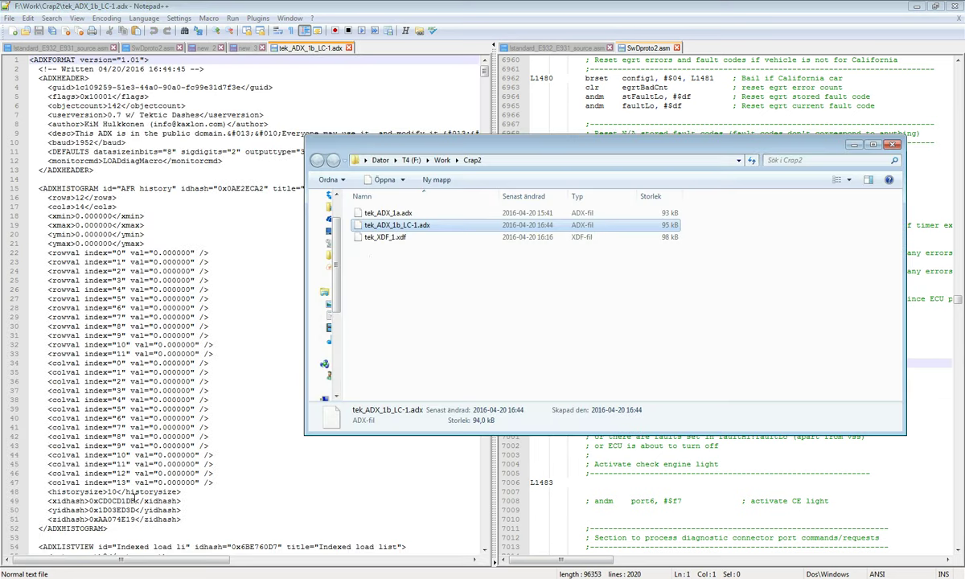
drag(386, 241, 541, 90)
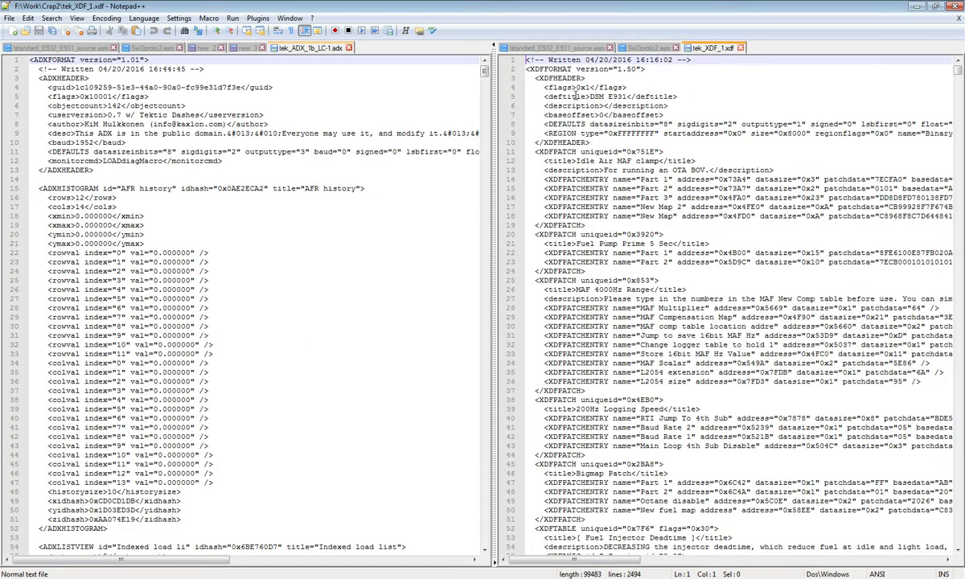
click(603, 141)
Locate the AFR history histogram definition and its row values in the ADX file.
click(310, 136)
click(132, 189)
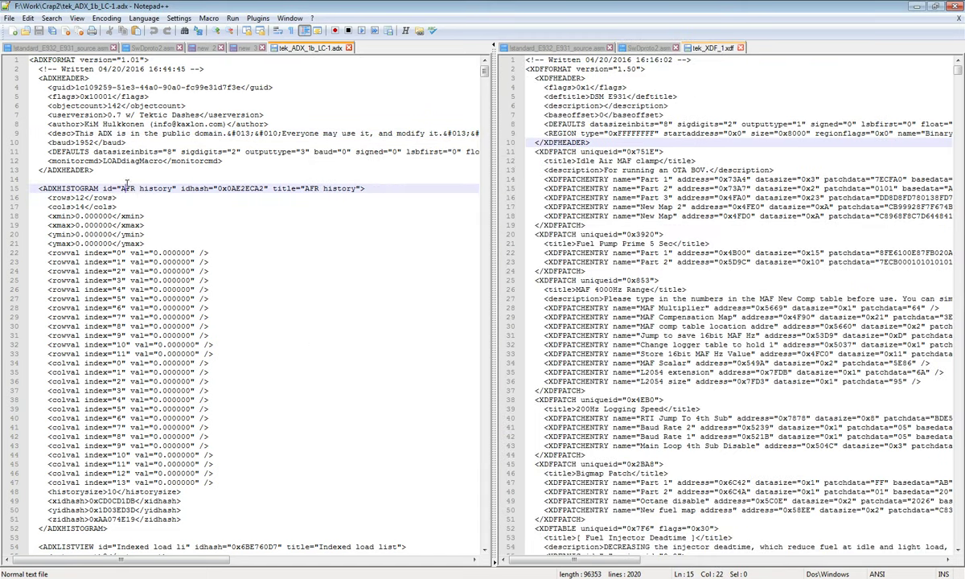
double_click(124, 188)
click(90, 261)
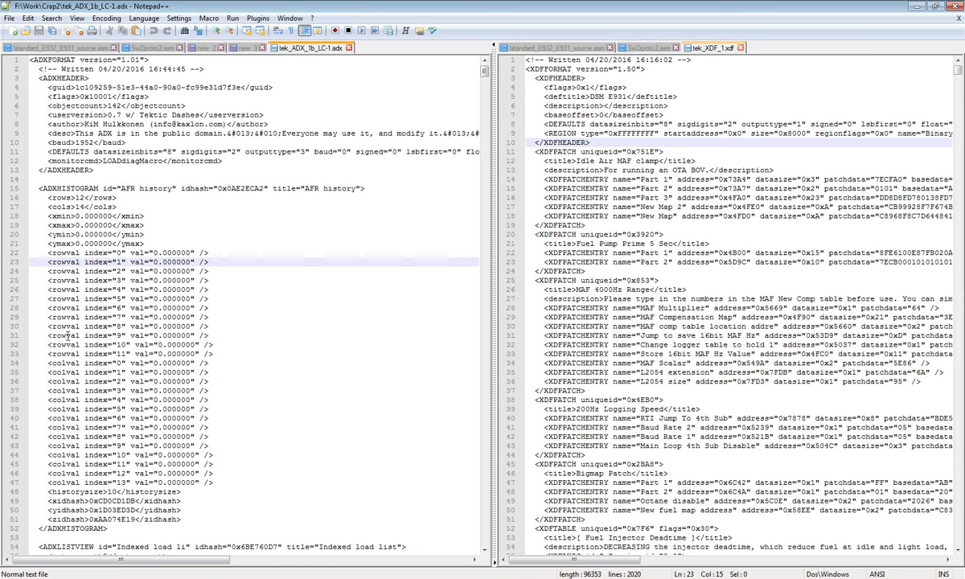
click(641, 197)
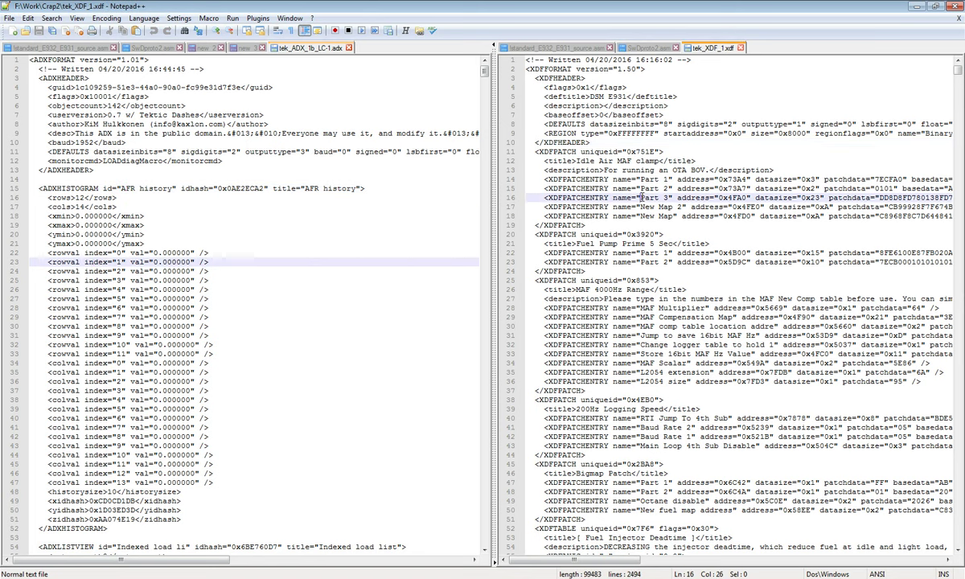
Find the stock load fuel table in the XDF and column-select its RPM values 500–7000.
double_click(641, 197)
key(ctrl+f)
text(stock load)
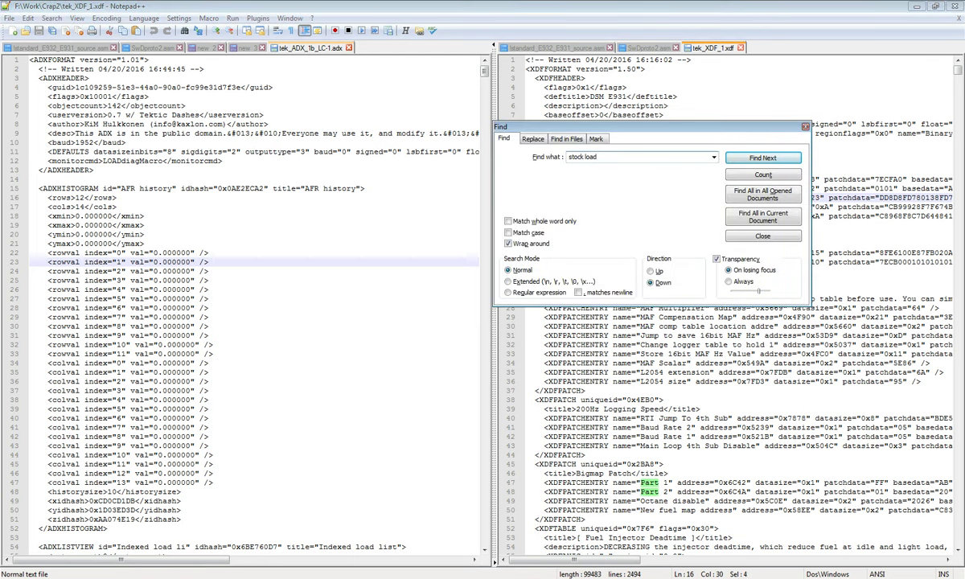
click(751, 159)
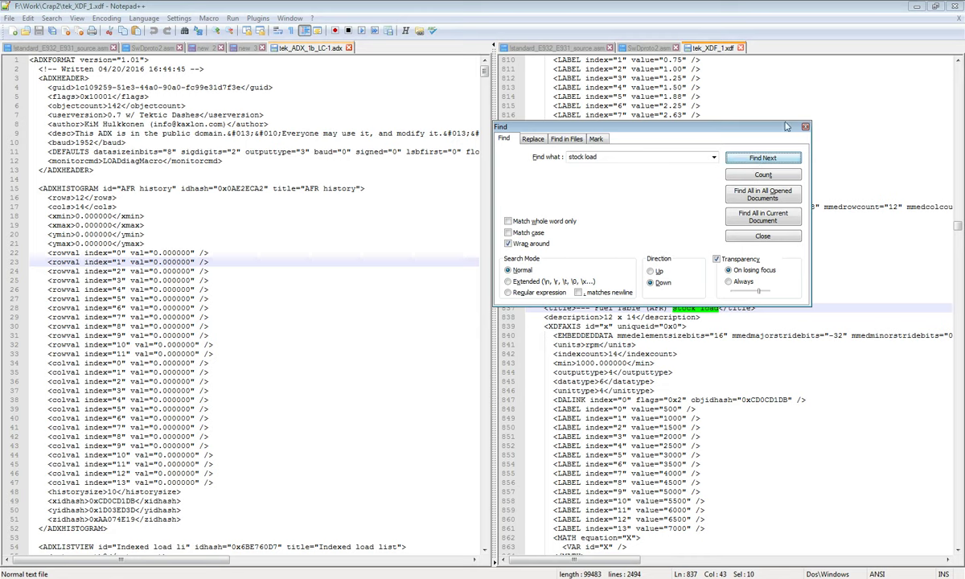
click(805, 126)
scroll(659, 290, down, 5)
click(630, 197)
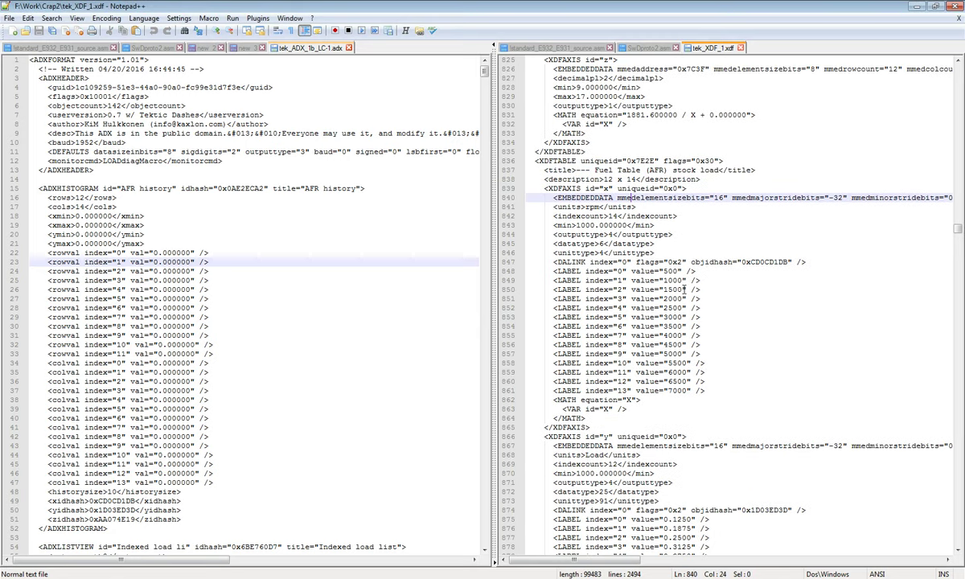
click(642, 271)
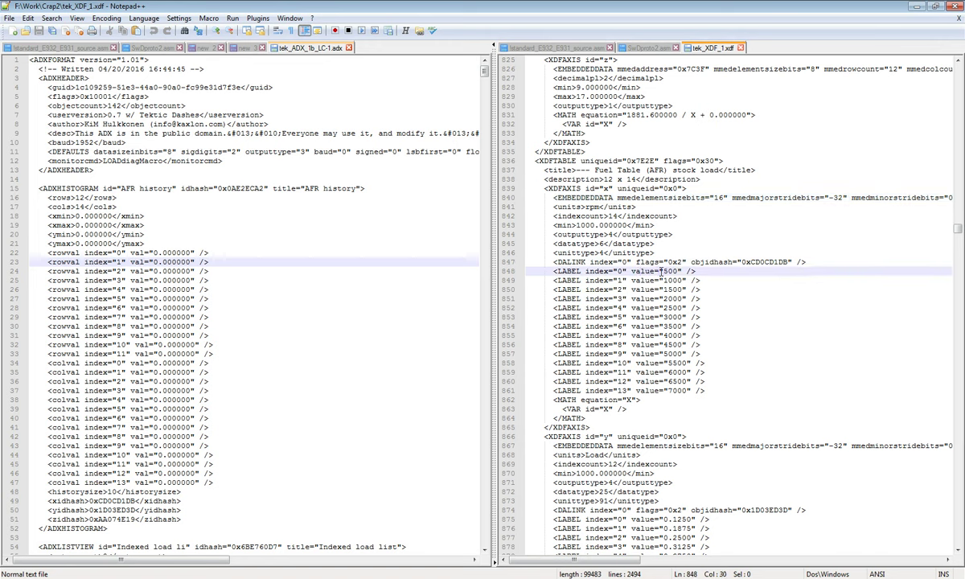
drag(659, 271, 714, 389)
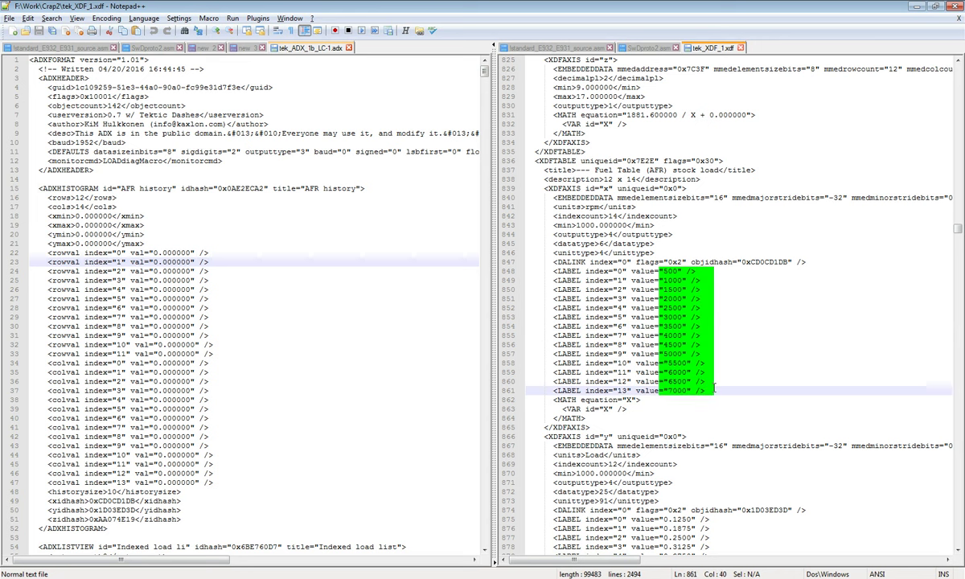
Paste the RPM values over the AFR history histogram's 14 column values.
click(148, 362)
key(alt)
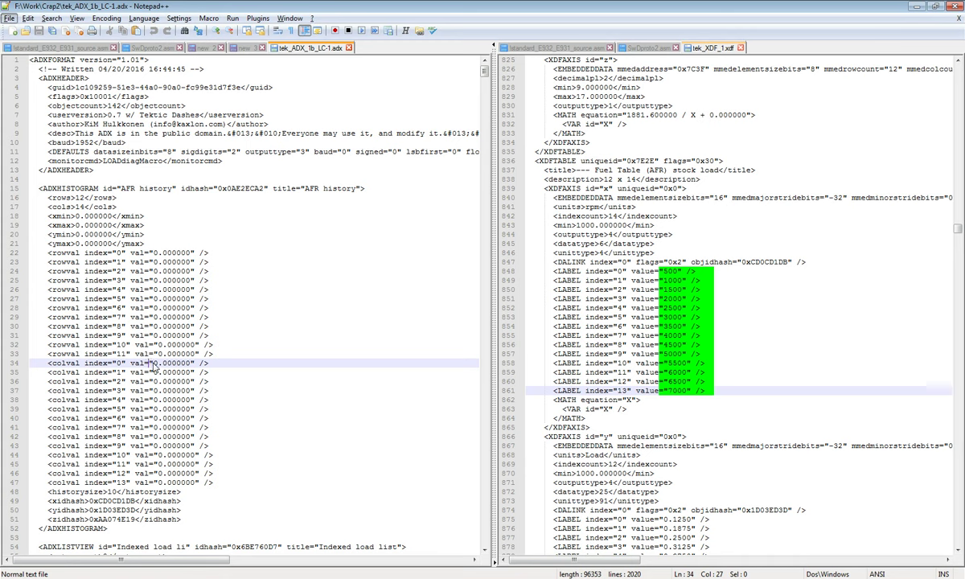
drag(660, 271, 721, 390)
click(660, 271)
click(153, 363)
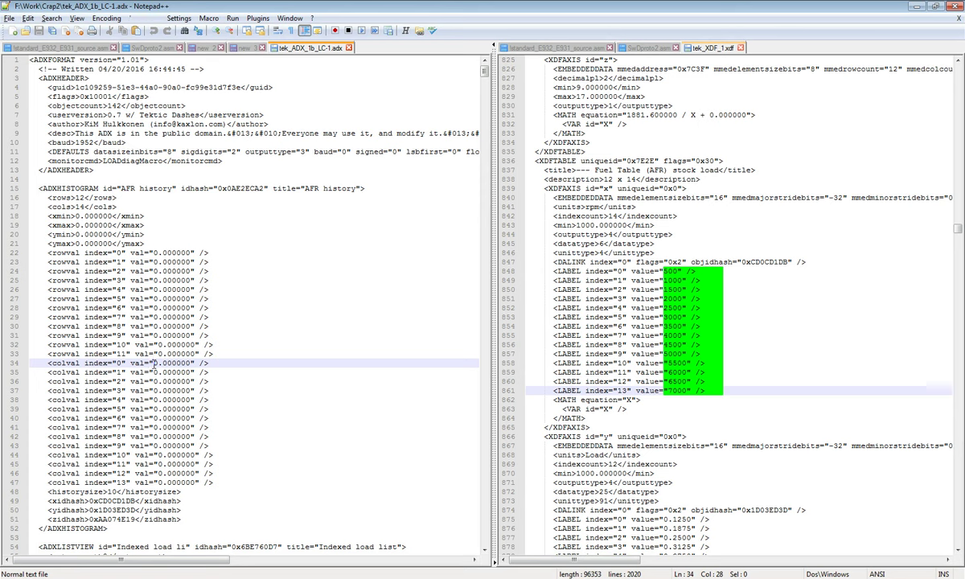
drag(154, 363, 283, 480)
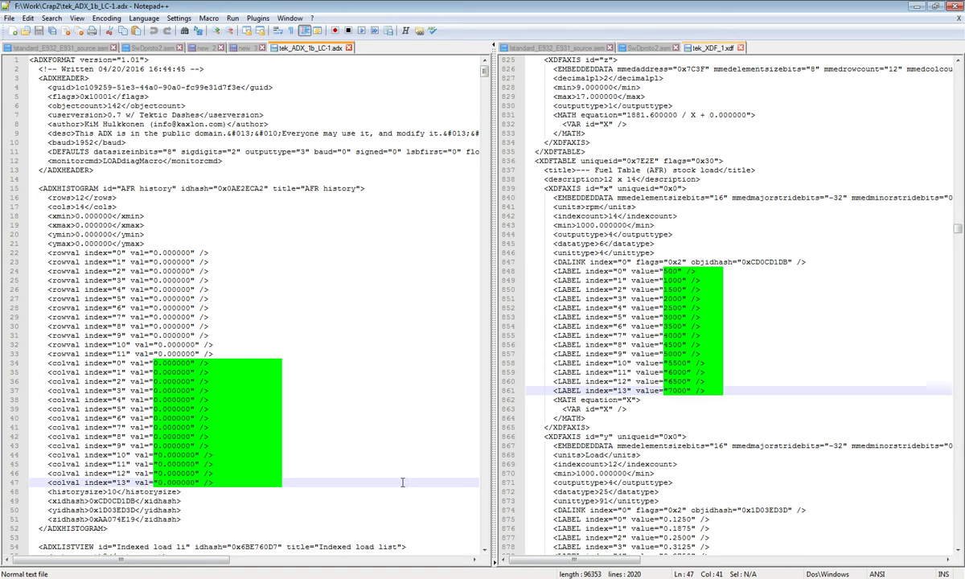
key(ctrl+v)
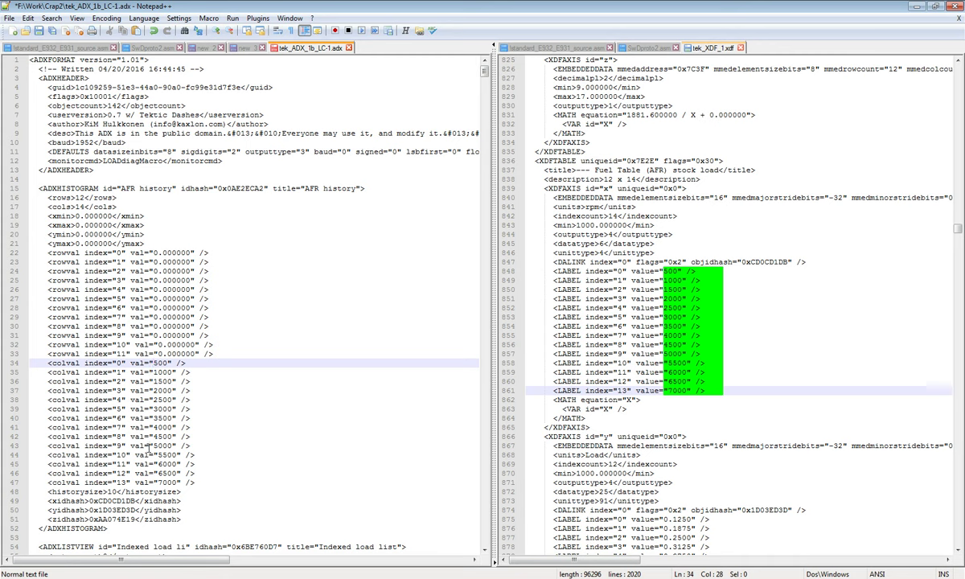
In the XDF, column-select and copy the load axis labels 0.1250 to 1.0292.
click(619, 445)
scroll(618, 445, down, 8)
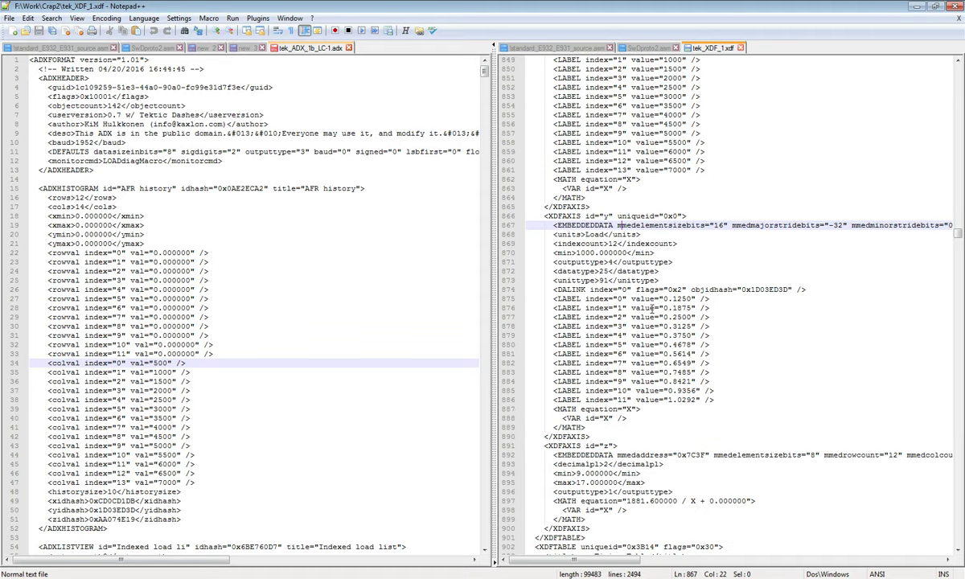
click(664, 298)
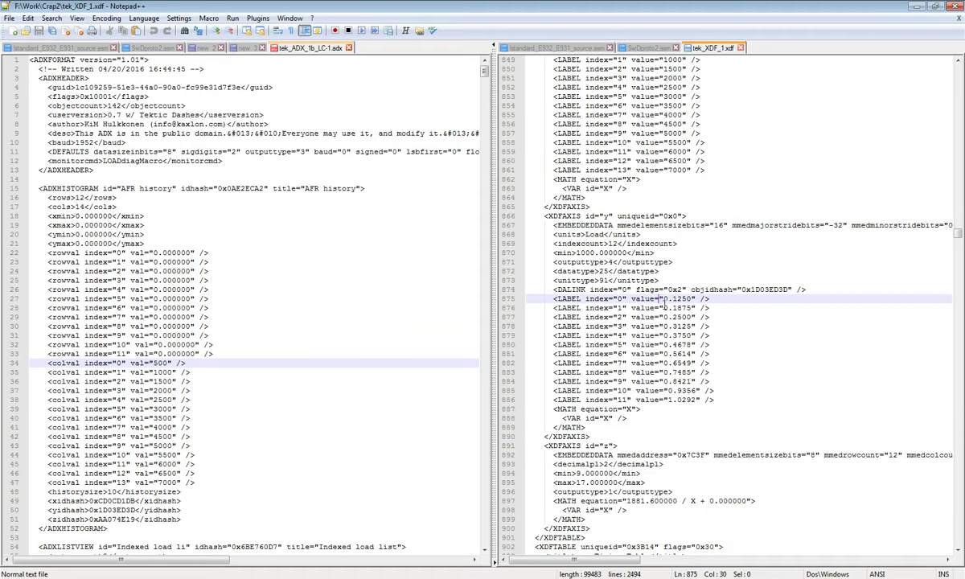
drag(664, 298, 725, 398)
key(ctrl+c)
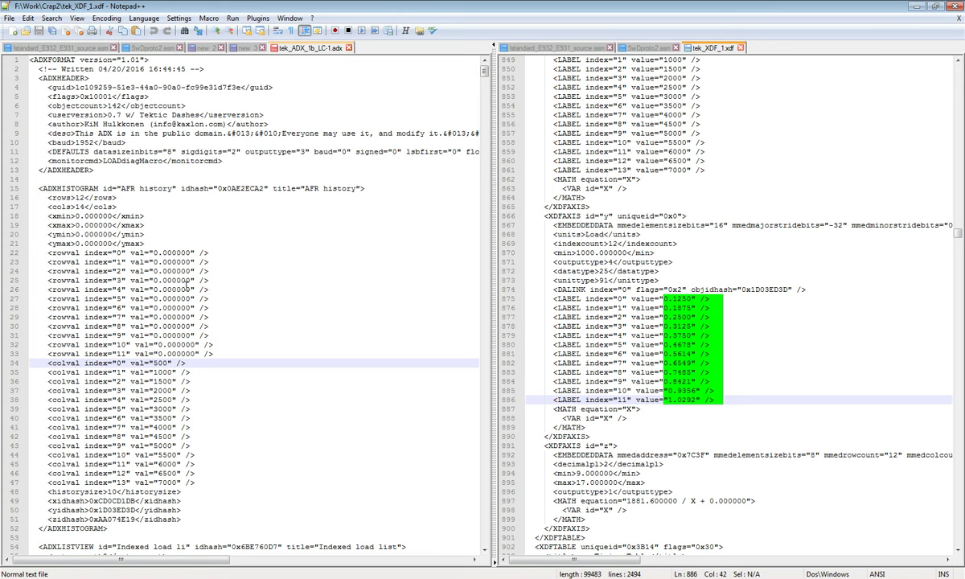
Paste the load labels over the AFR history rowval values in the ADX and save it.
click(152, 252)
drag(152, 252, 319, 354)
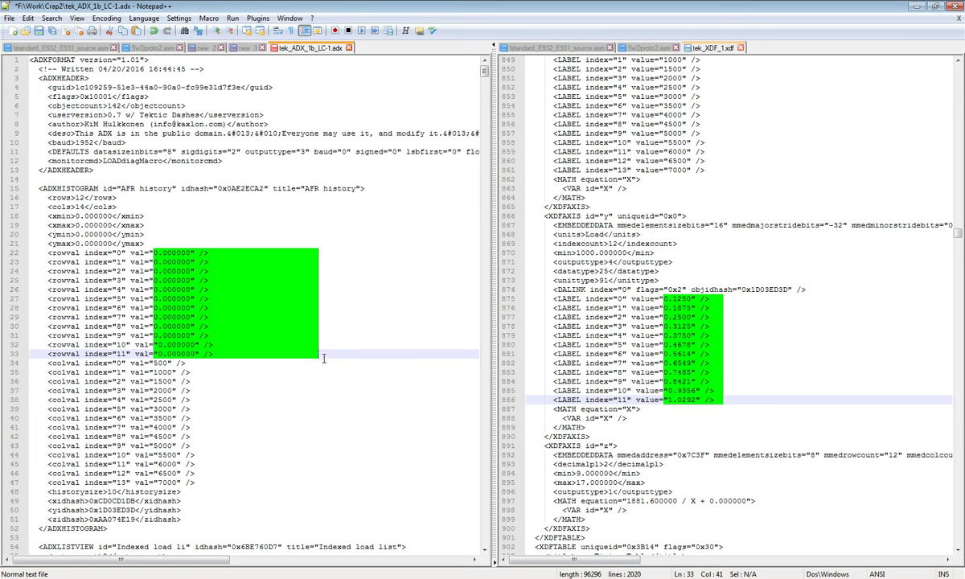
key(ctrl+v)
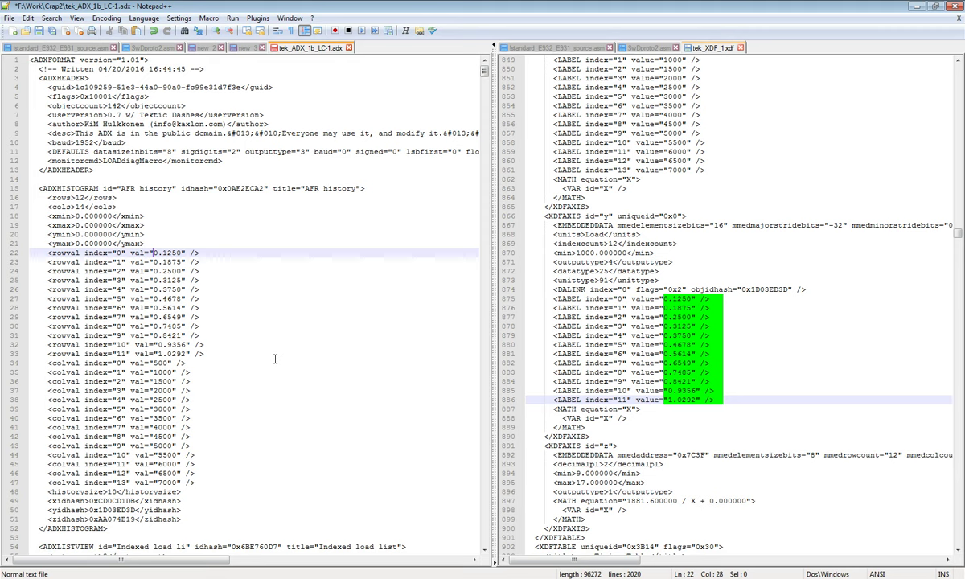
key(ctrl+s)
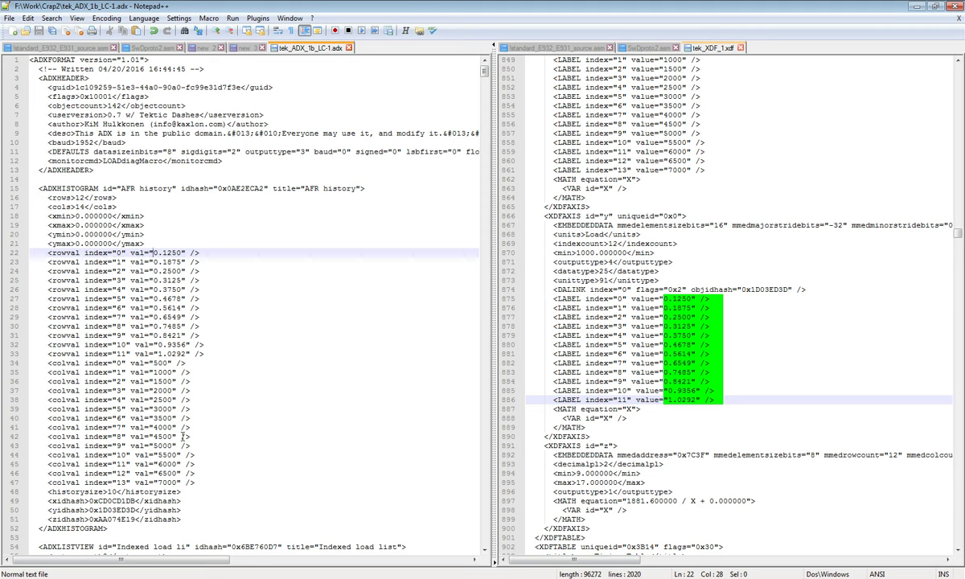
Reload the edited tek_ADX_1b_LC-1.adx from Crap2 in TunerPro RT and reopen the ADX Editor.
key(ctrl+o)
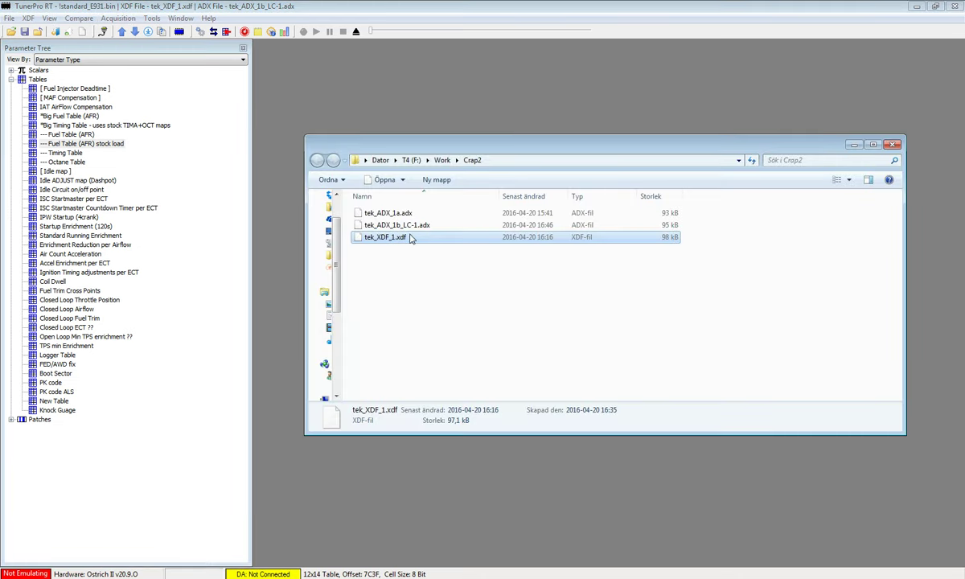
double_click(424, 229)
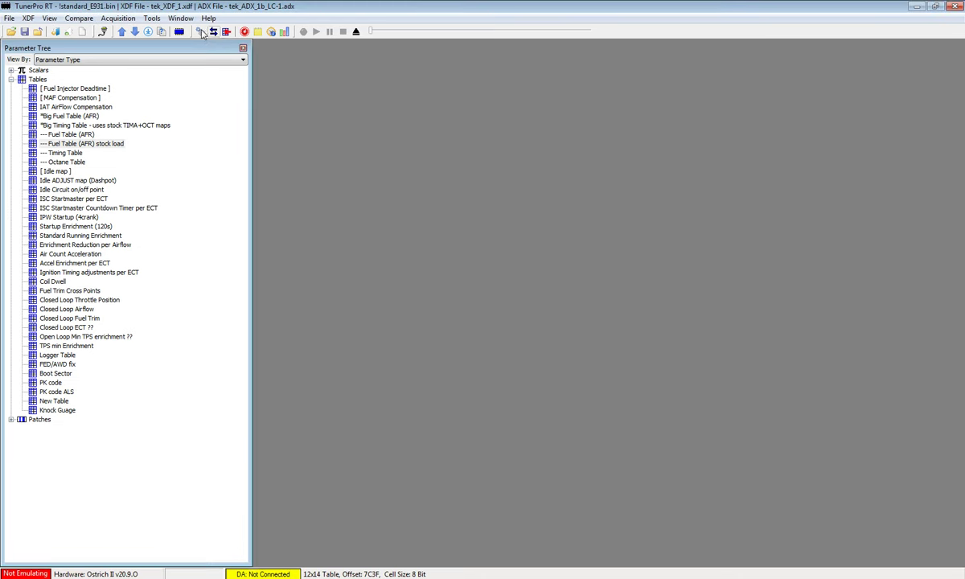
click(199, 33)
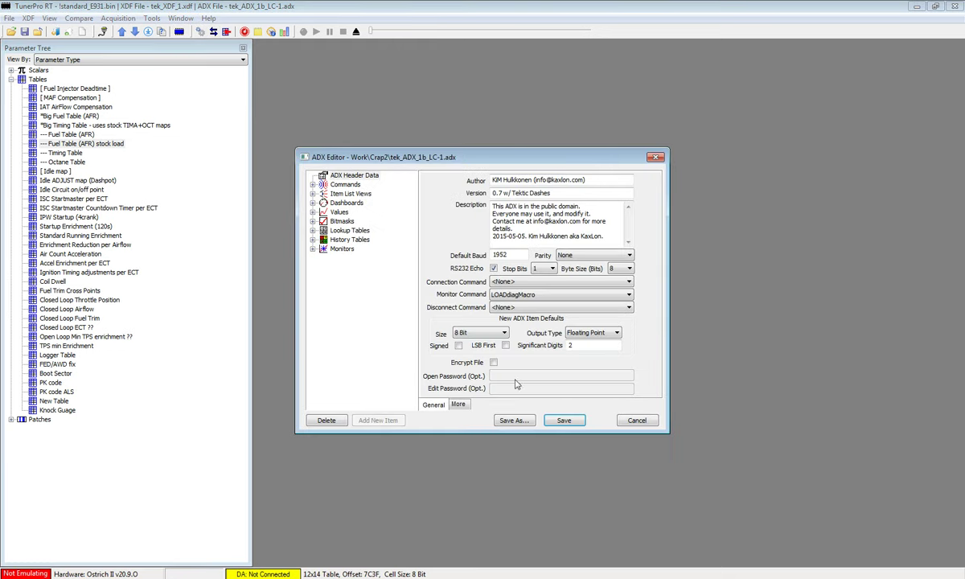
click(563, 421)
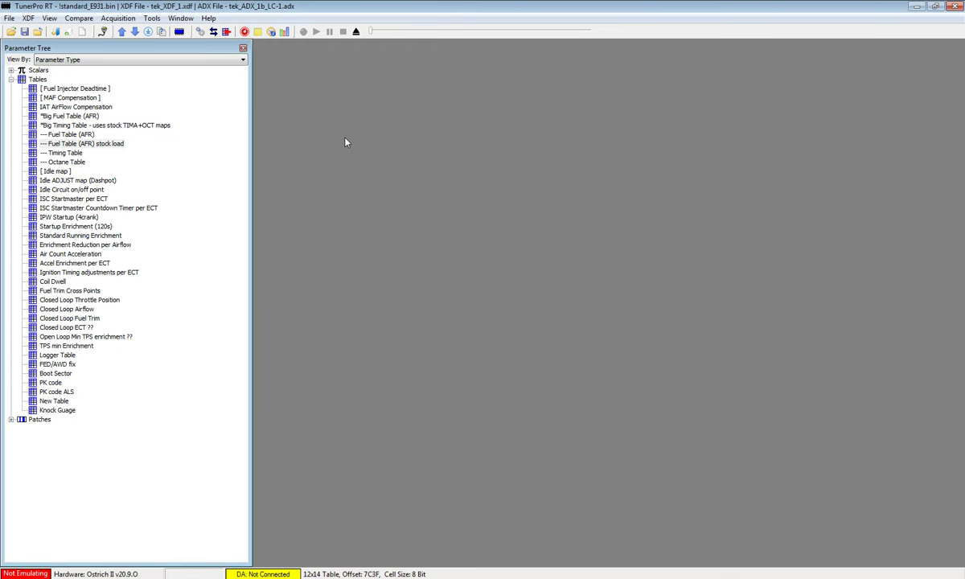
click(200, 32)
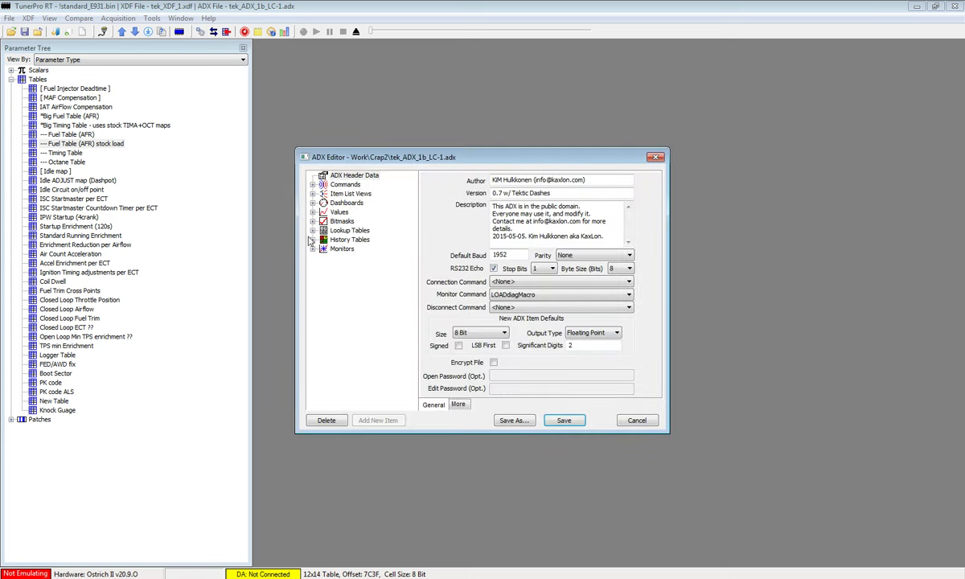
Check AFR history's rows (indexedLoad 0.125–1.029) and columns (Engine RPM 500–7000) in the ADX Editor.
click(312, 240)
click(357, 249)
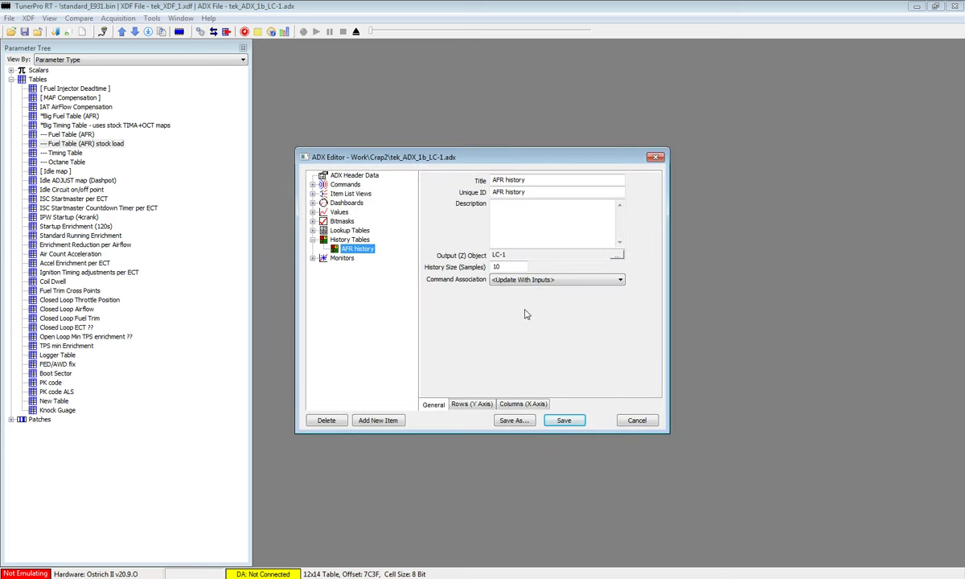
click(477, 407)
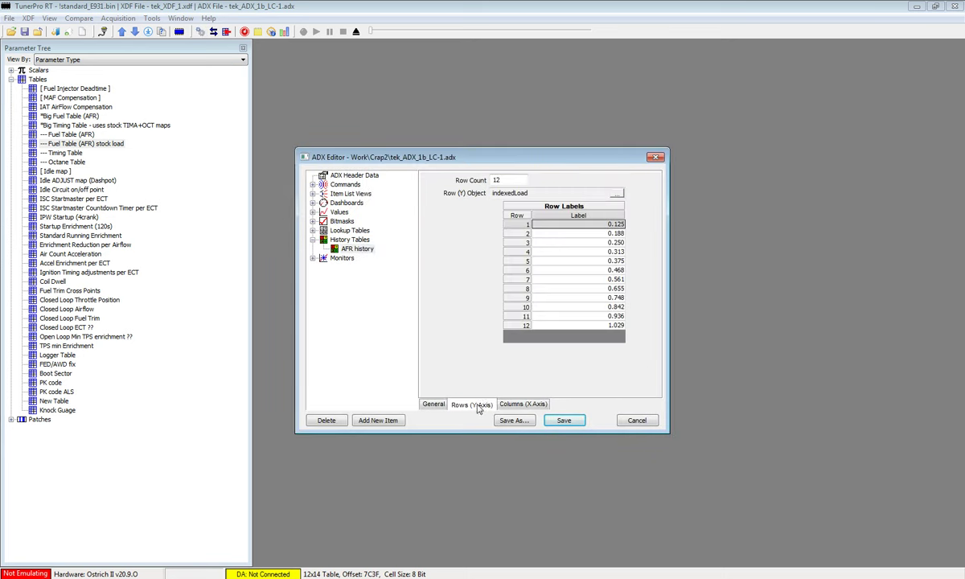
click(524, 405)
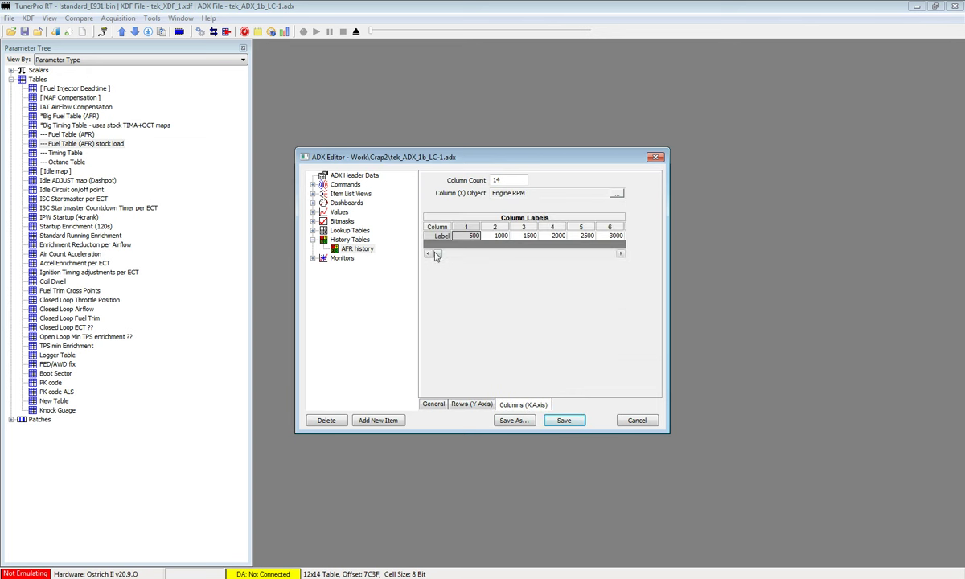
drag(454, 255, 617, 256)
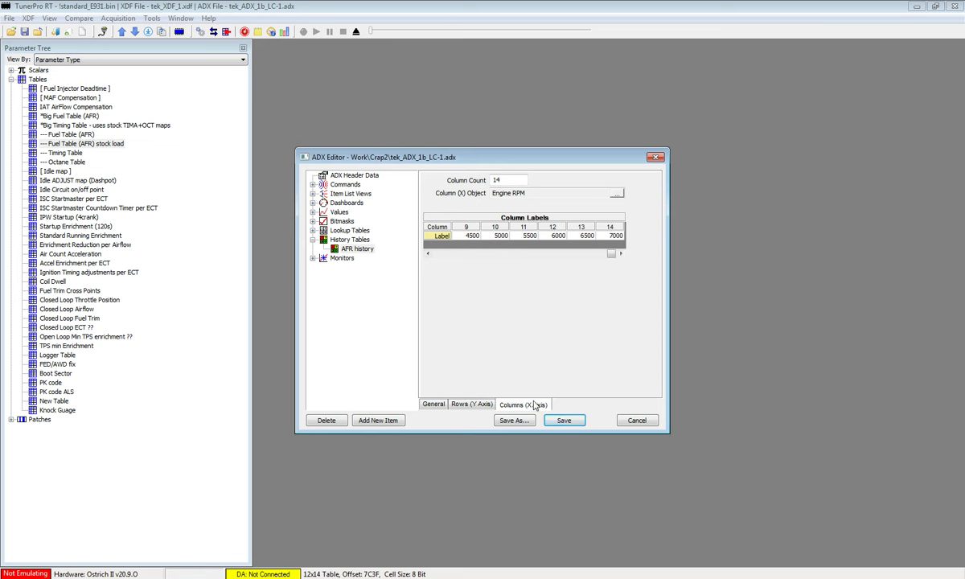
click(434, 404)
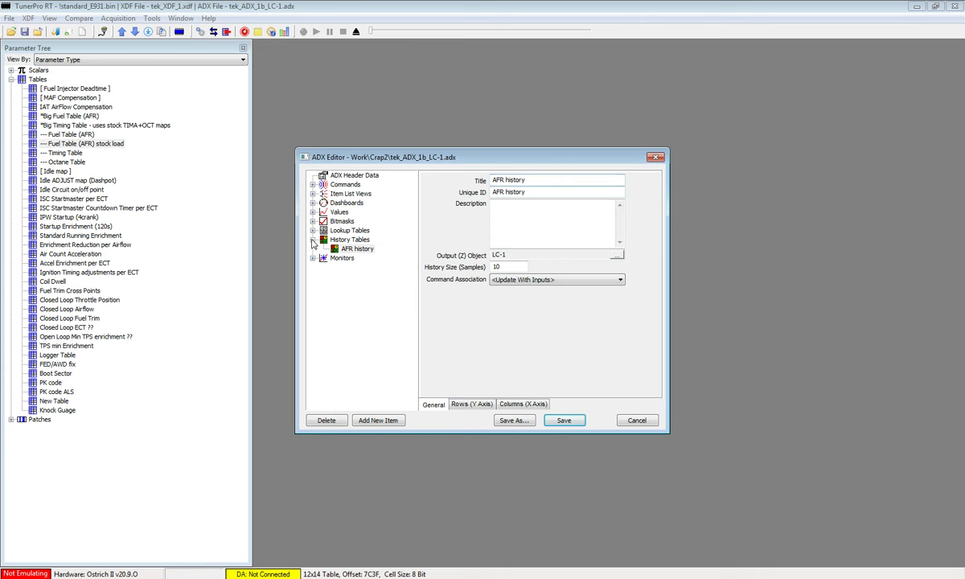
Insert LC-1 into the Indexed load list item view after indexedLoad.
click(313, 239)
click(313, 194)
click(376, 203)
click(423, 226)
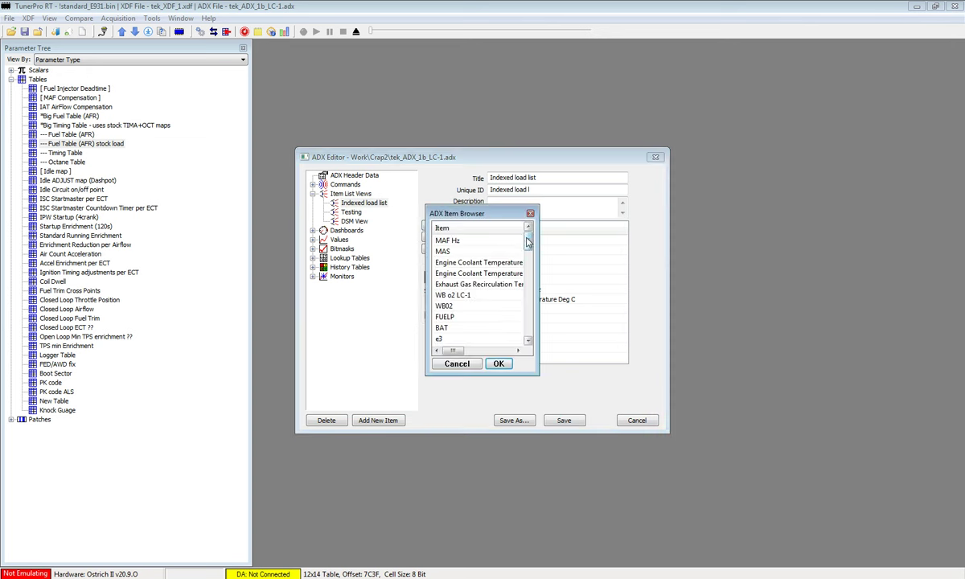
mouse_move(528, 241)
mouse_down()
mouse_move(529, 342)
mouse_move(541, 257)
mouse_move(533, 241)
mouse_move(528, 306)
mouse_move(513, 314)
mouse_move(531, 244)
mouse_up()
click(481, 295)
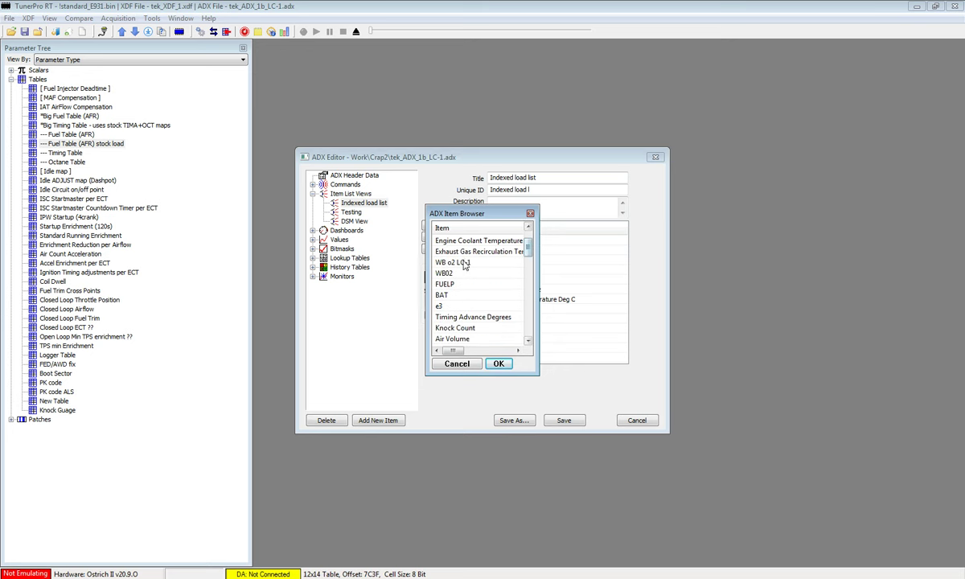
click(498, 364)
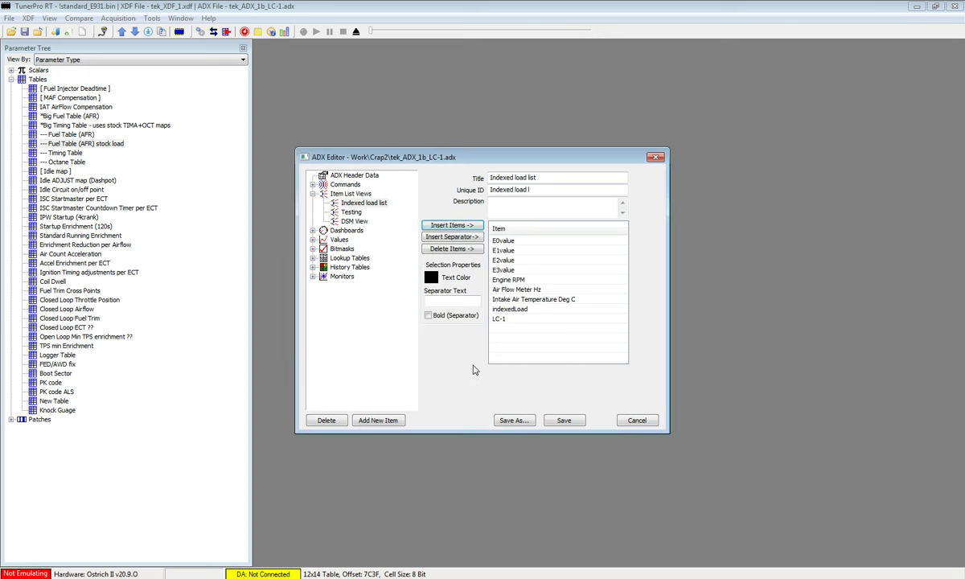
Open the LOADdiagMacro command macro under Commands.
click(313, 184)
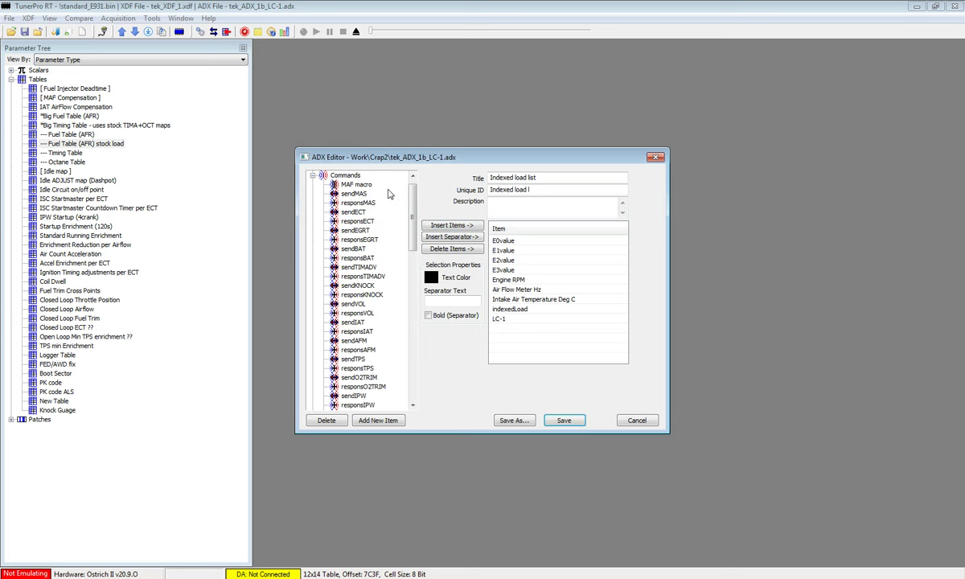
drag(411, 230, 411, 369)
click(363, 267)
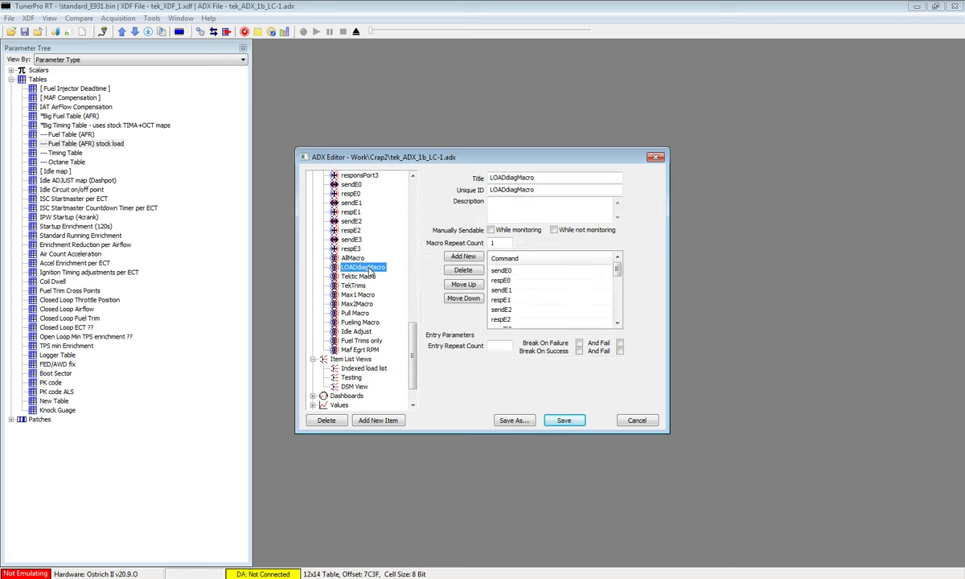
scroll(575, 302, down, 5)
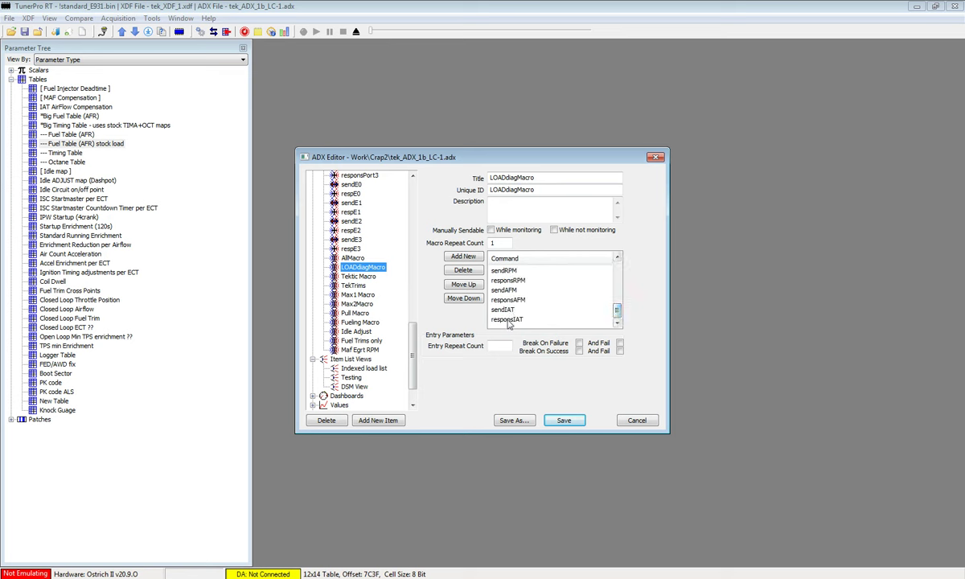
Append the sendO2 and responsO2 commands to the end of LOADdiagMacro.
click(463, 255)
drag(527, 234, 530, 293)
click(451, 253)
double_click(451, 253)
click(491, 255)
drag(531, 239, 536, 295)
click(498, 251)
double_click(498, 252)
Save the definition as tek_ADX_1c_LC-1.adx and close the ADX Editor.
scroll(615, 310, down, 1)
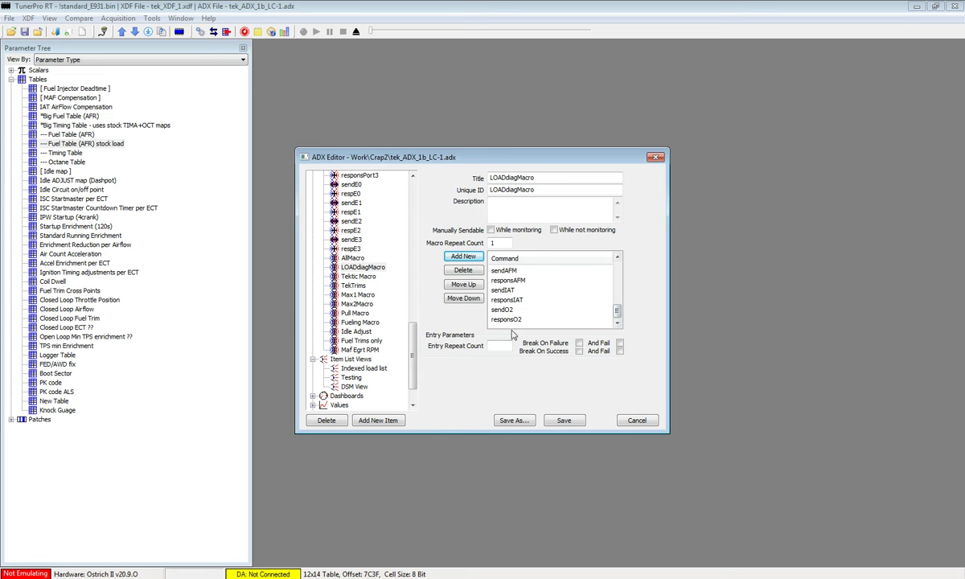
click(512, 420)
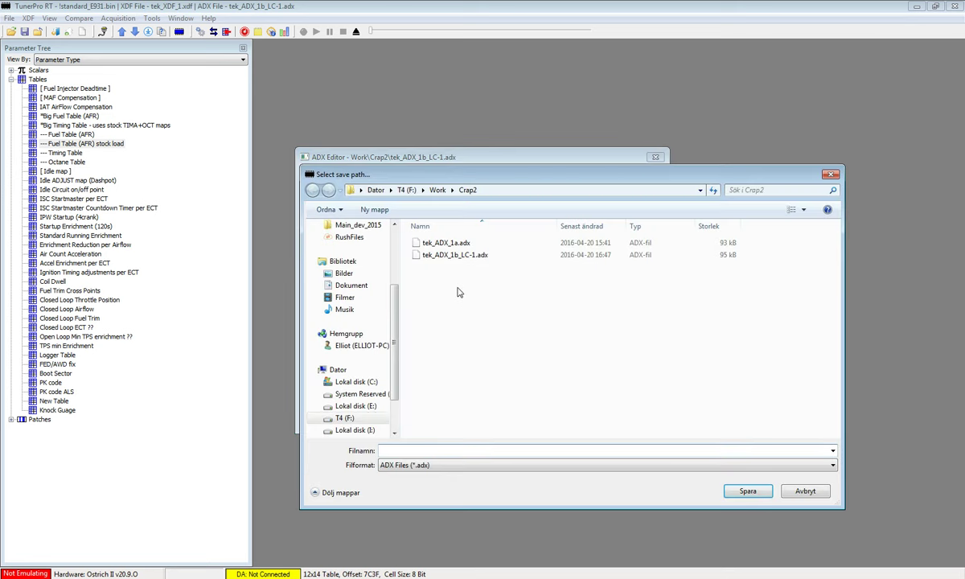
click(465, 256)
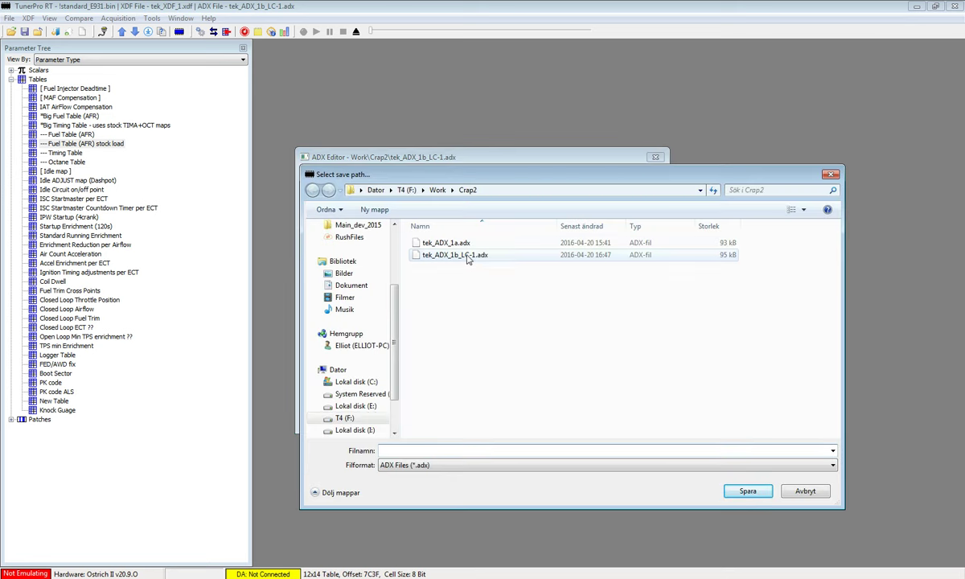
click(418, 453)
click(418, 453)
key(BackSpace)
text(c)
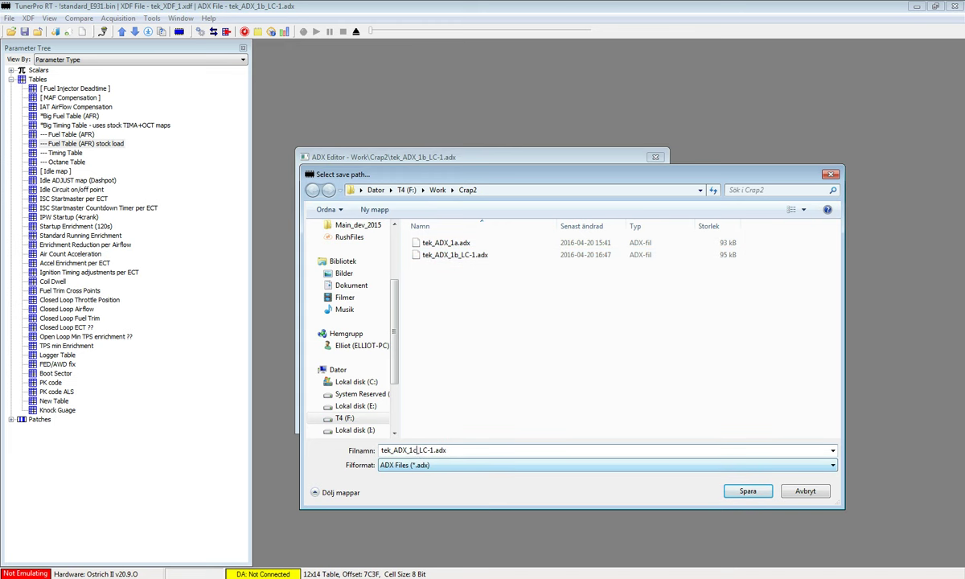
click(748, 491)
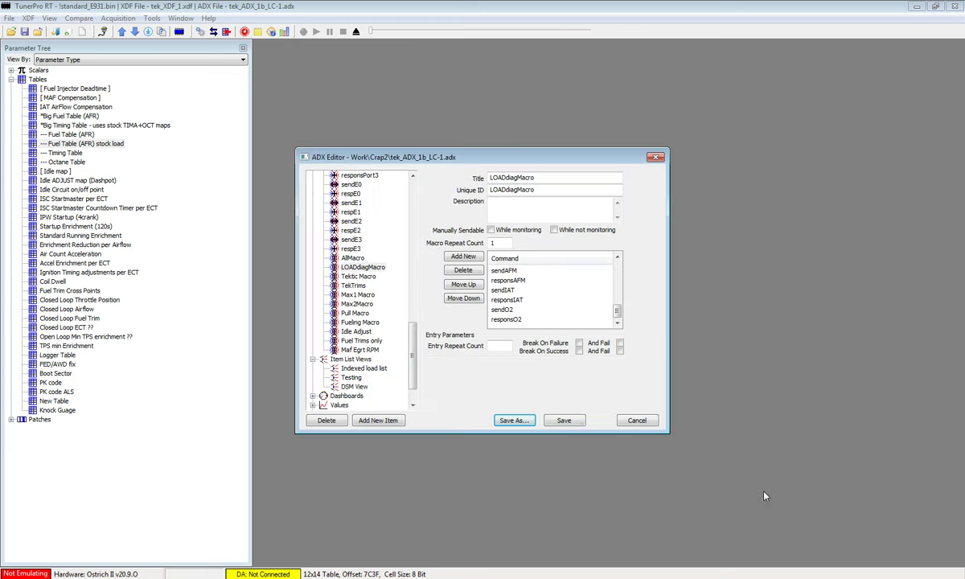
click(563, 421)
Open the AFR history grid and start logging so it fills with LC-1 AFR values like 9.771.
click(271, 32)
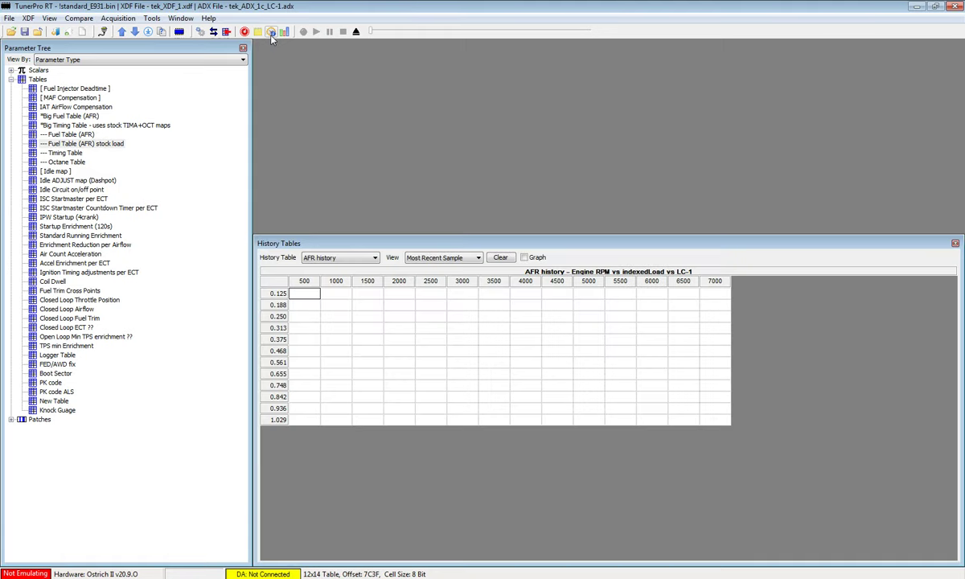
click(213, 32)
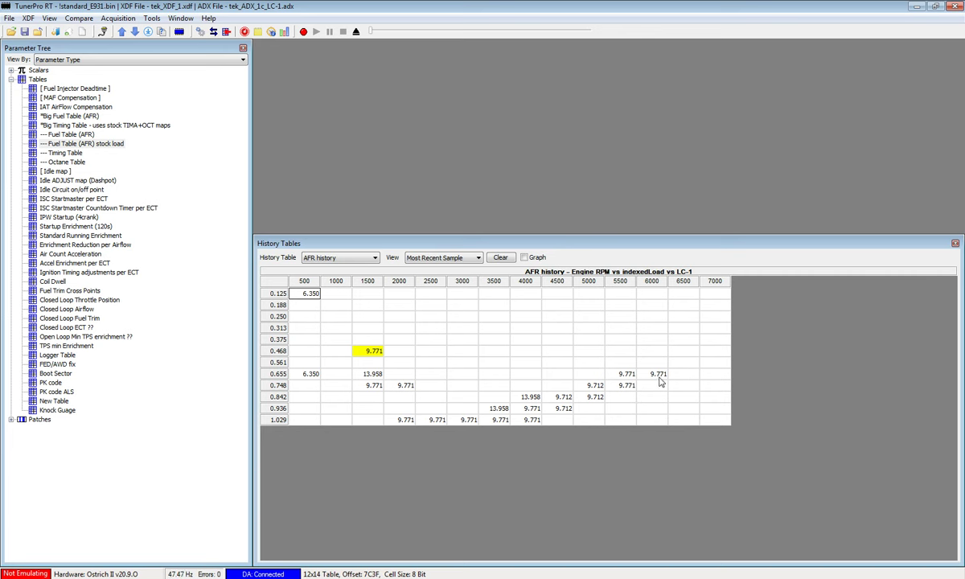
click(200, 32)
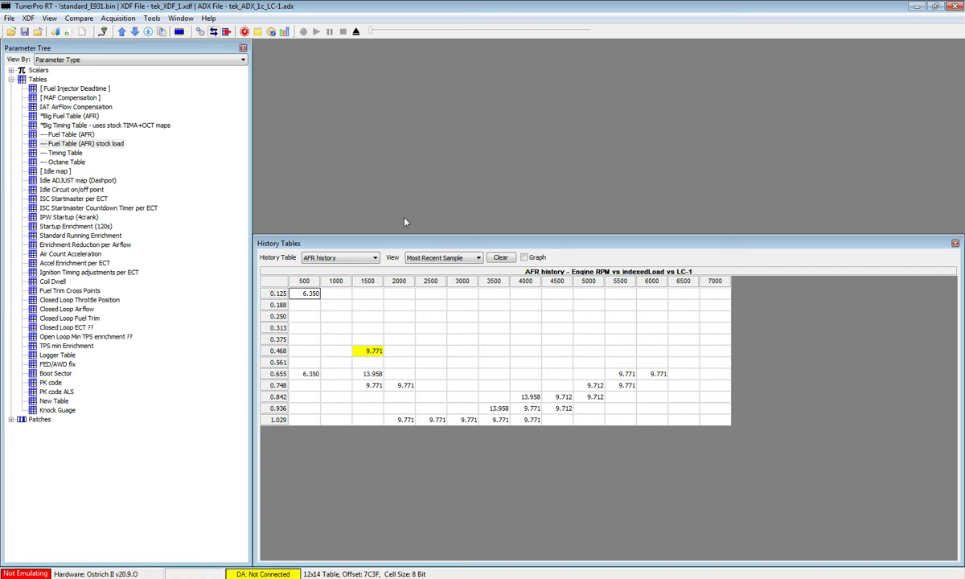
click(474, 258)
click(463, 277)
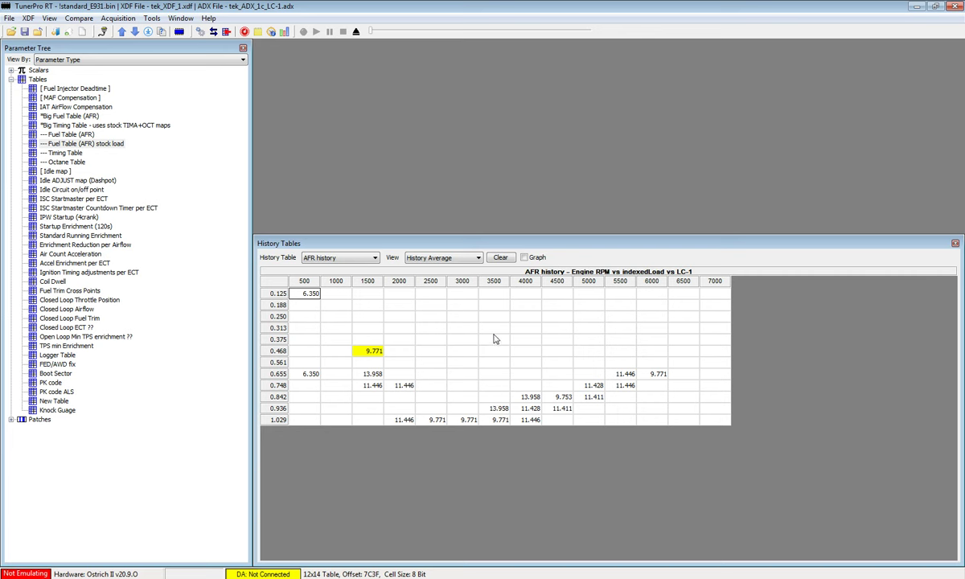
click(472, 258)
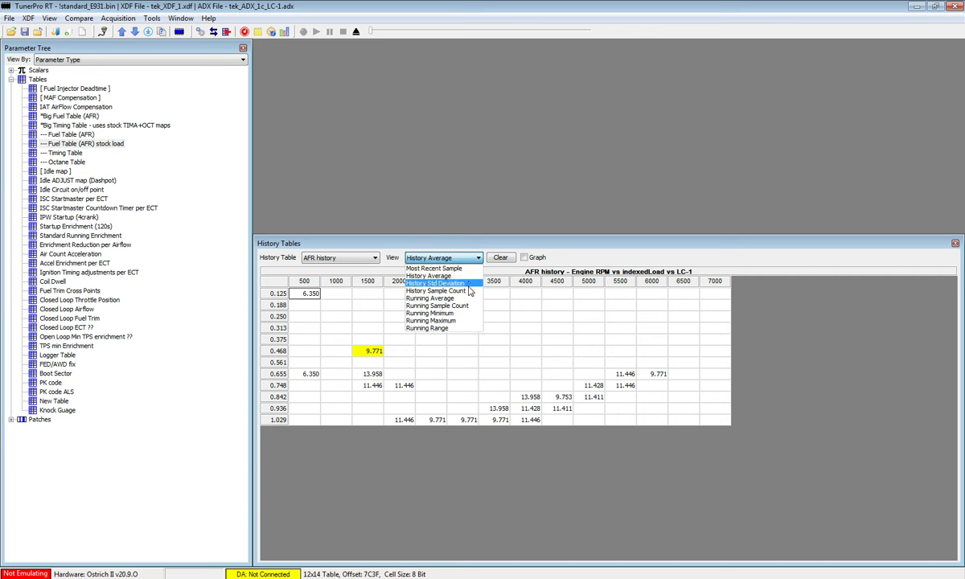
click(437, 306)
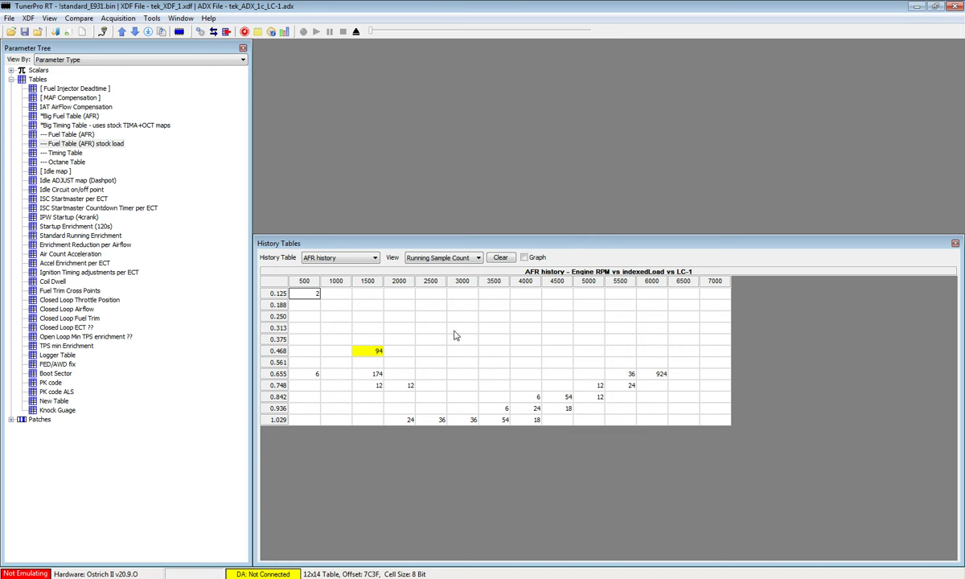
click(442, 257)
click(439, 303)
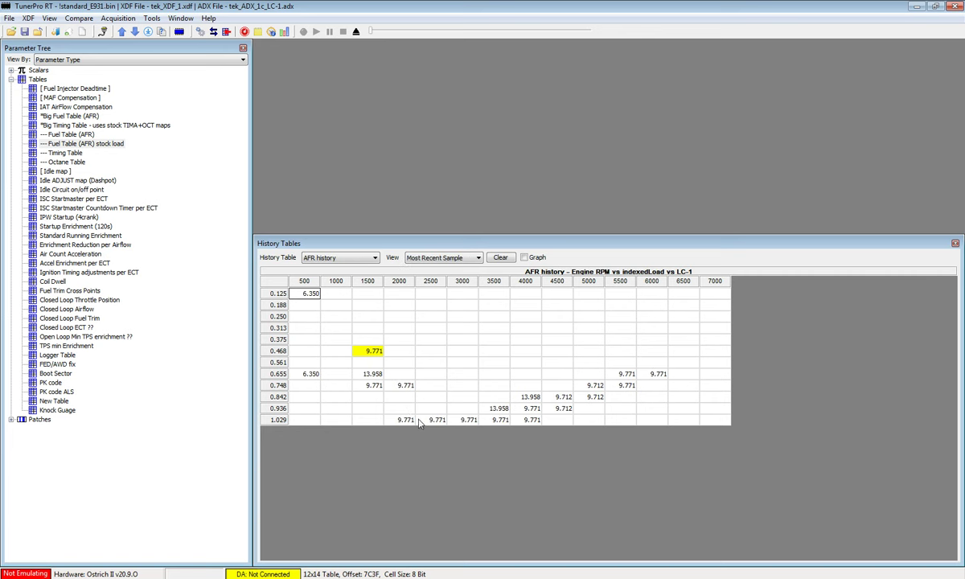